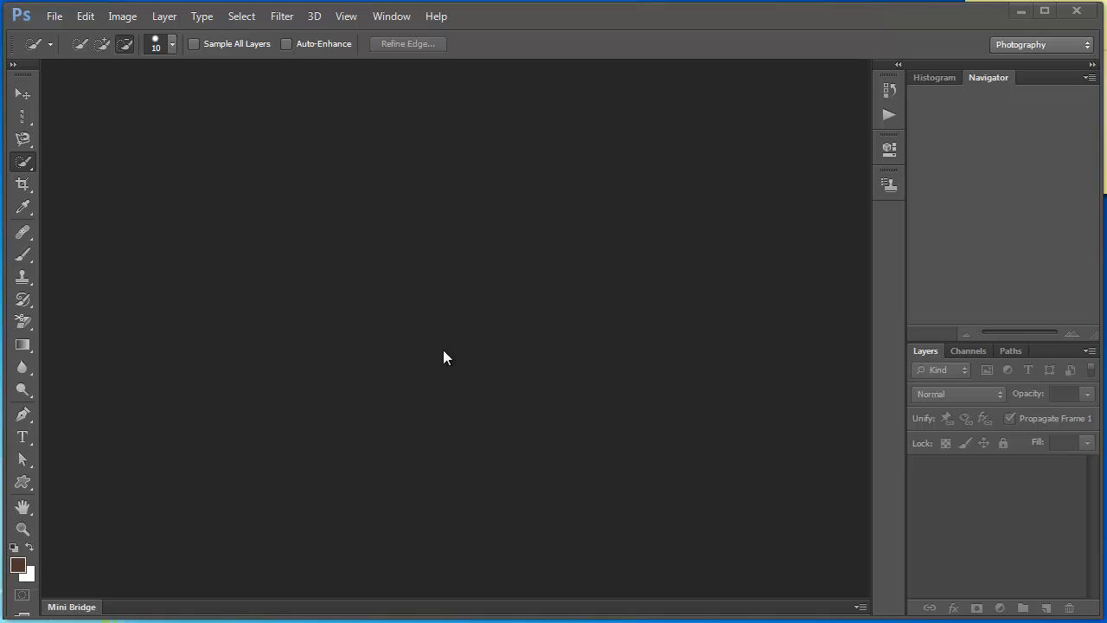
Open IMG_1060.JPG and apply a Spin Radial Blur with an amount of 17 and Good quality to it twice.
{"action": "left_click_drag", "start_coordinate": [445, 356], "coordinate": [327, 332]}
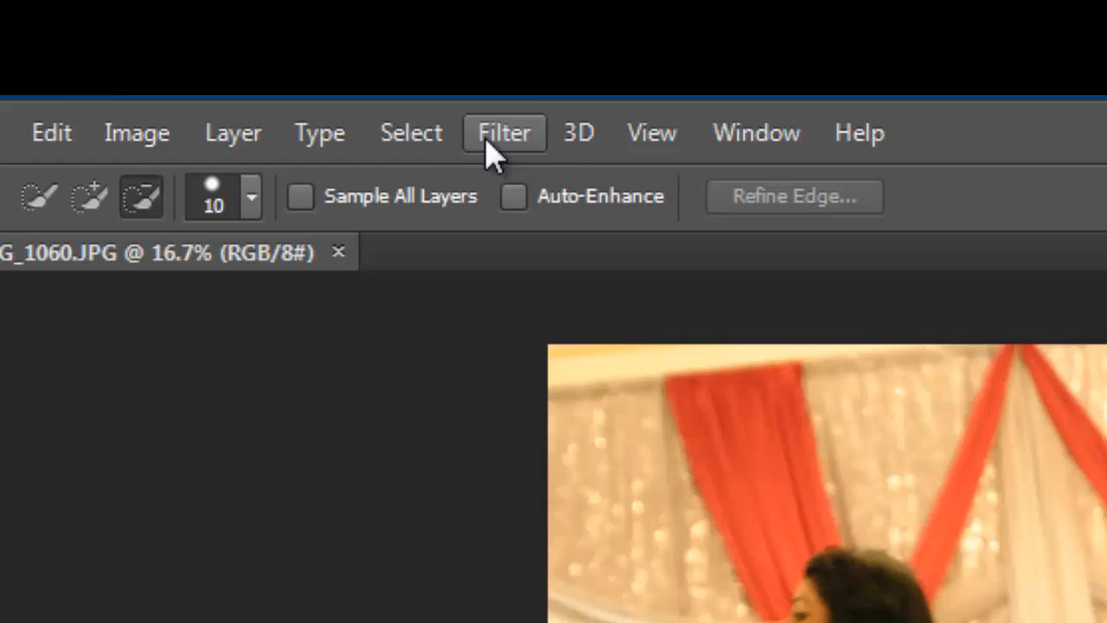
{"action": "left_click", "coordinate": [279, 19]}
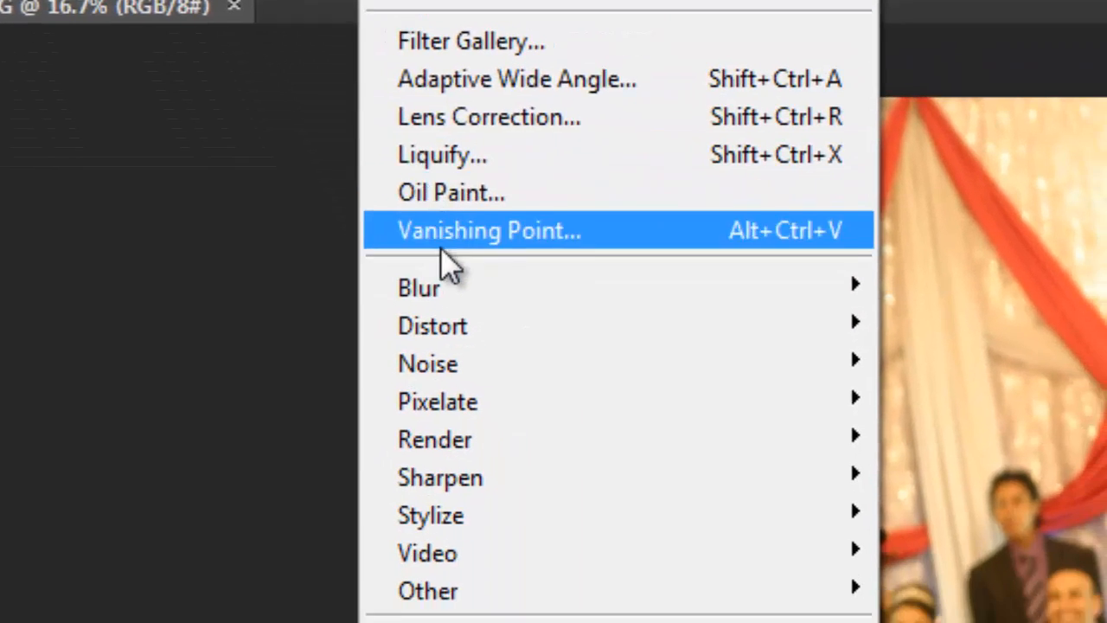
{"action": "mouse_move", "coordinate": [433, 288]}
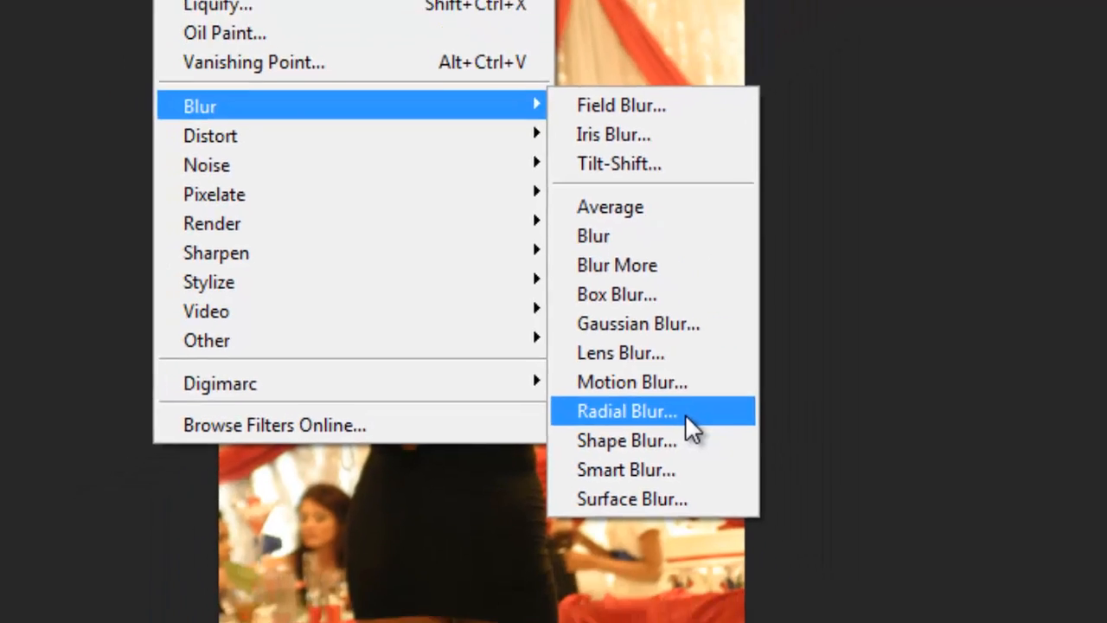
{"action": "left_click", "coordinate": [688, 413]}
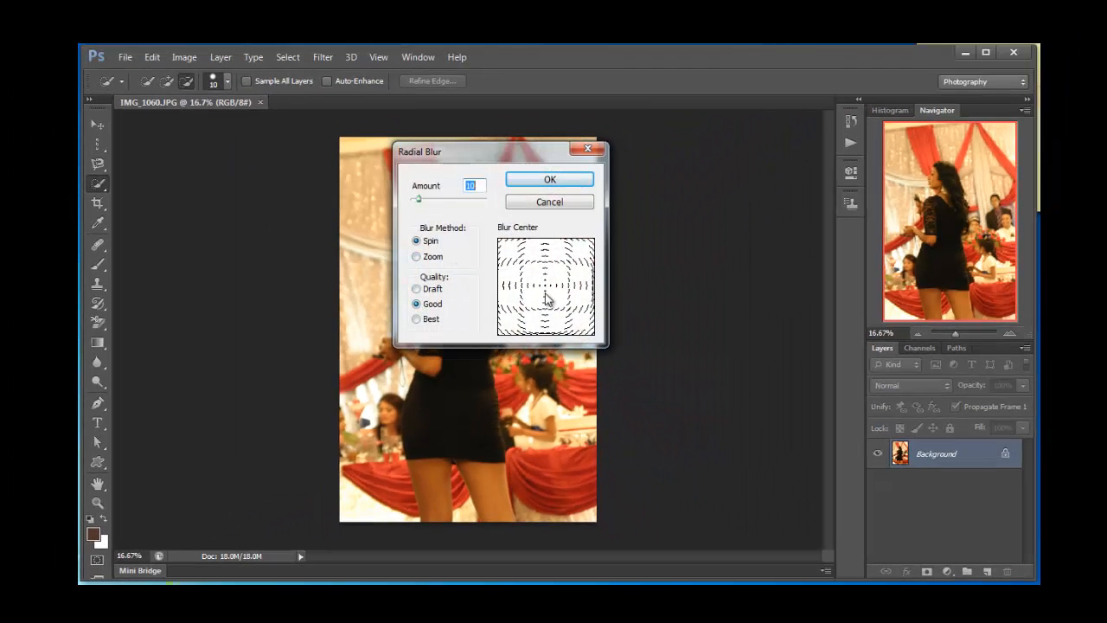
{"action": "left_click_drag", "start_coordinate": [419, 200], "coordinate": [425, 201]}
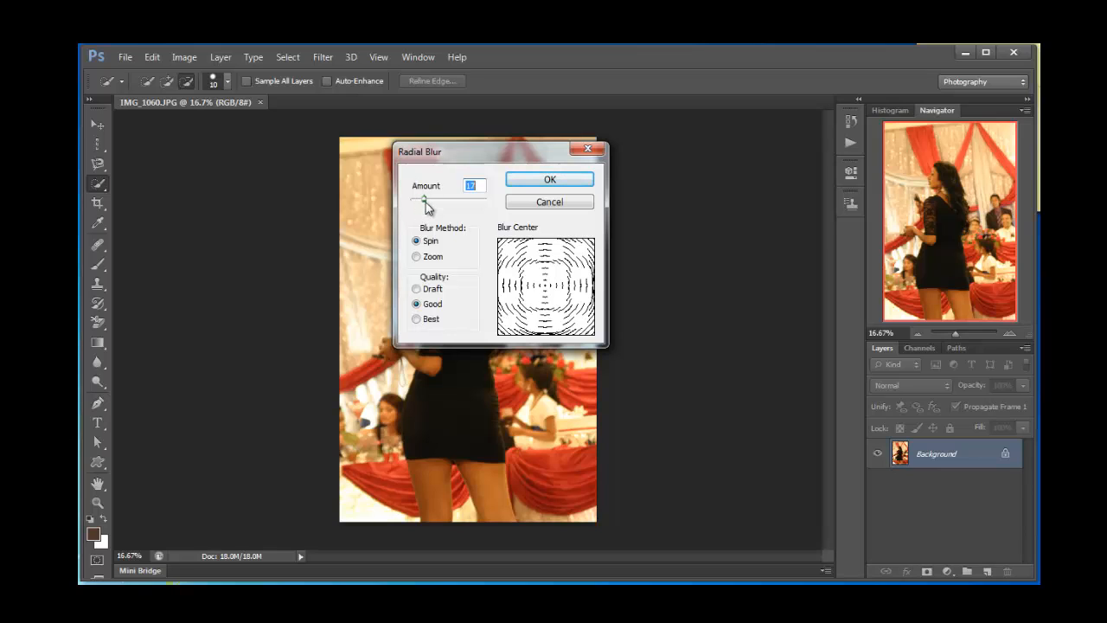
{"action": "left_click", "coordinate": [512, 179]}
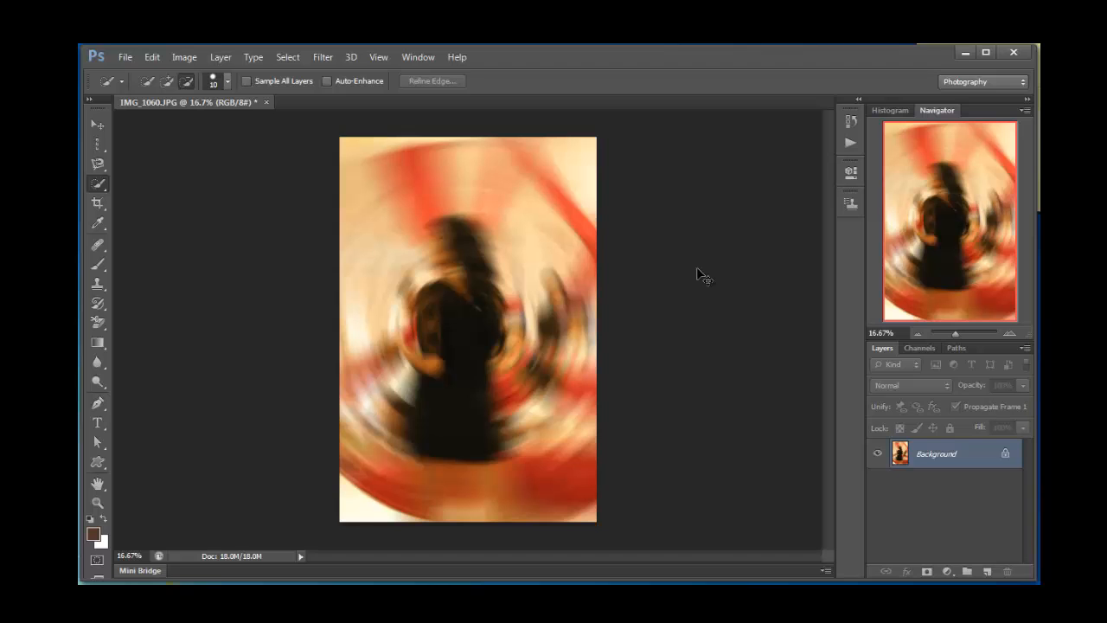
{"action": "key", "text": "ctrl+f"}
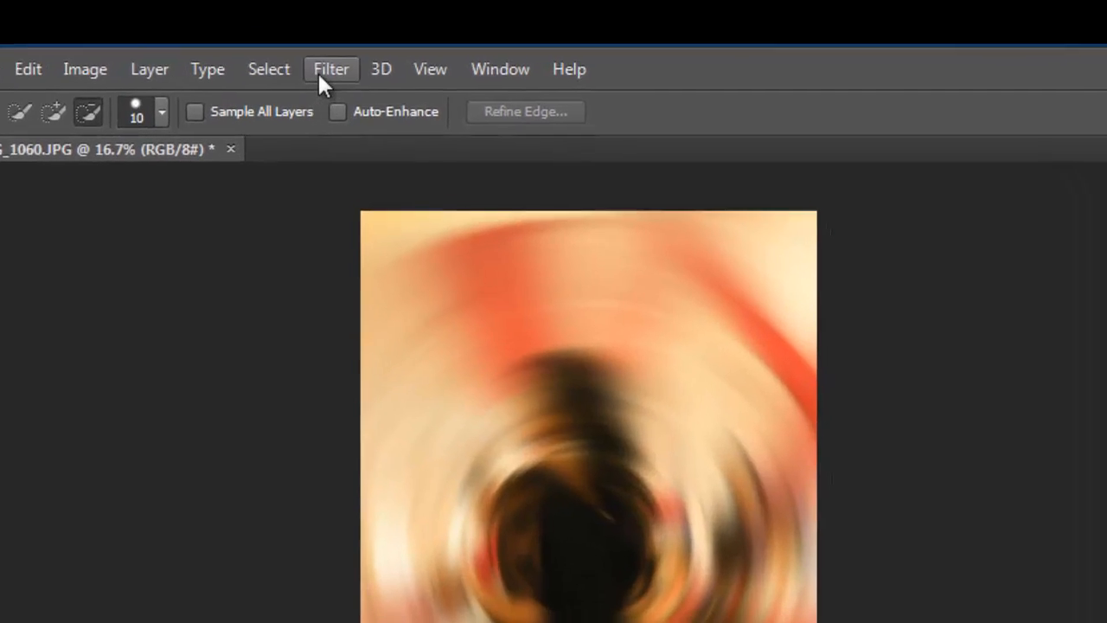
Apply a strong Gaussian Blur to the spun photo, reducing the radius until only soft colour patches remain.
{"action": "left_click", "coordinate": [331, 69]}
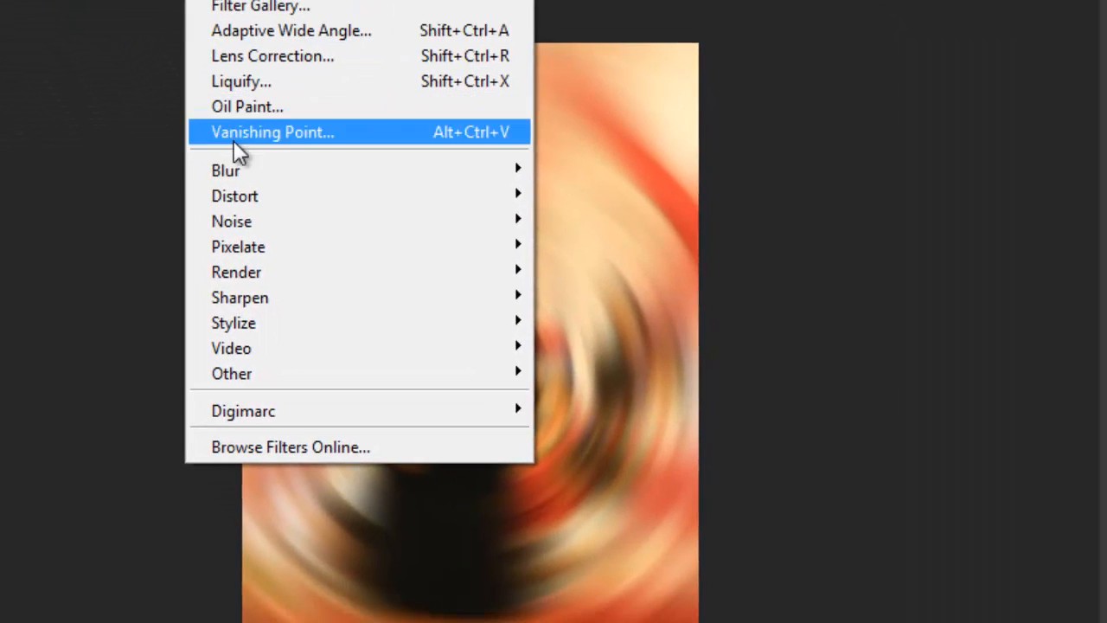
{"action": "mouse_move", "coordinate": [374, 170]}
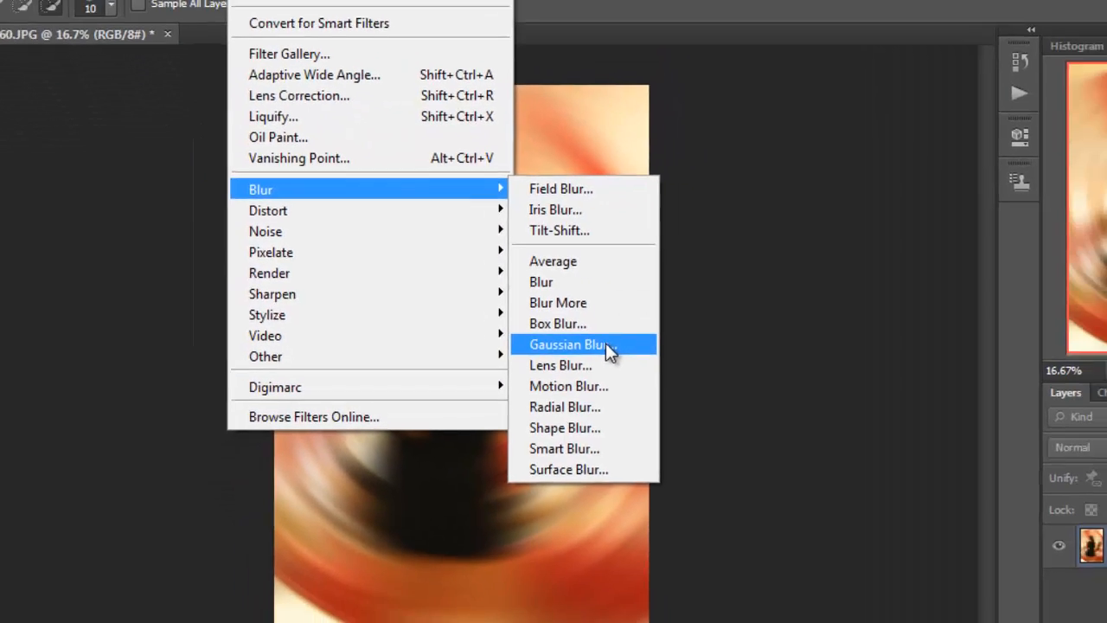
{"action": "left_click", "coordinate": [606, 343]}
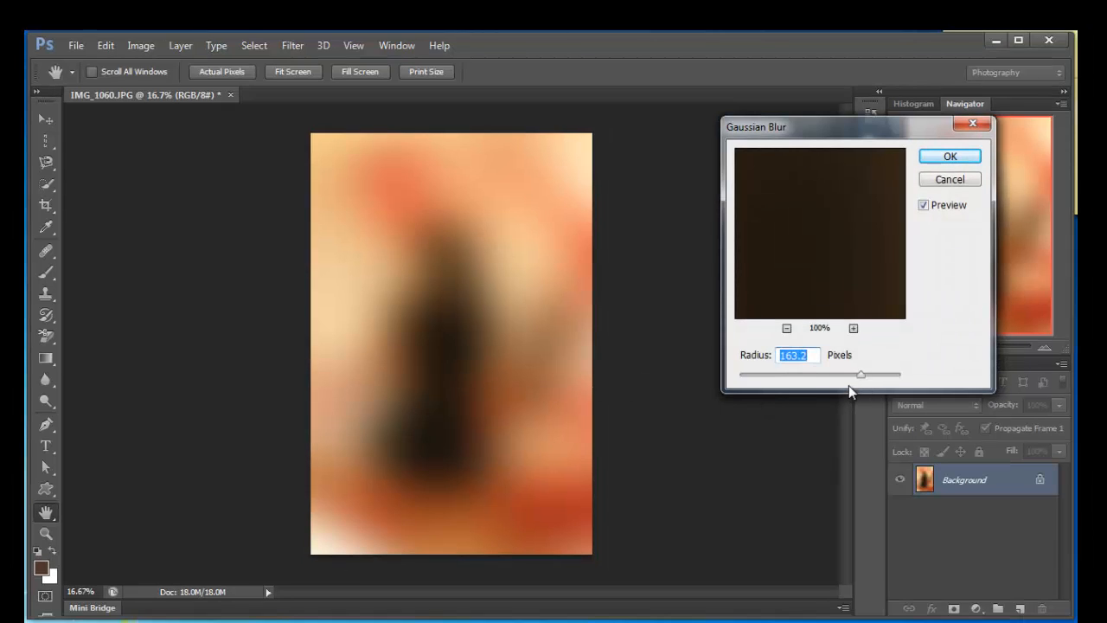
{"action": "left_click_drag", "start_coordinate": [861, 375], "coordinate": [845, 375]}
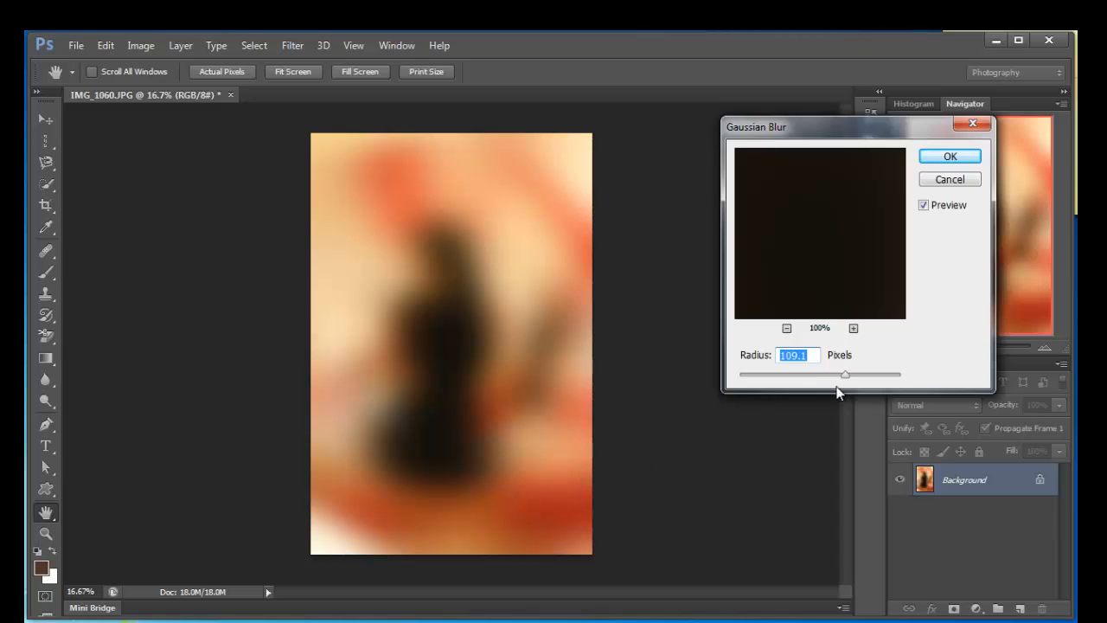
{"action": "left_click_drag", "start_coordinate": [845, 375], "coordinate": [852, 376]}
{"action": "left_click", "coordinate": [950, 157]}
{"action": "key", "text": "w"}
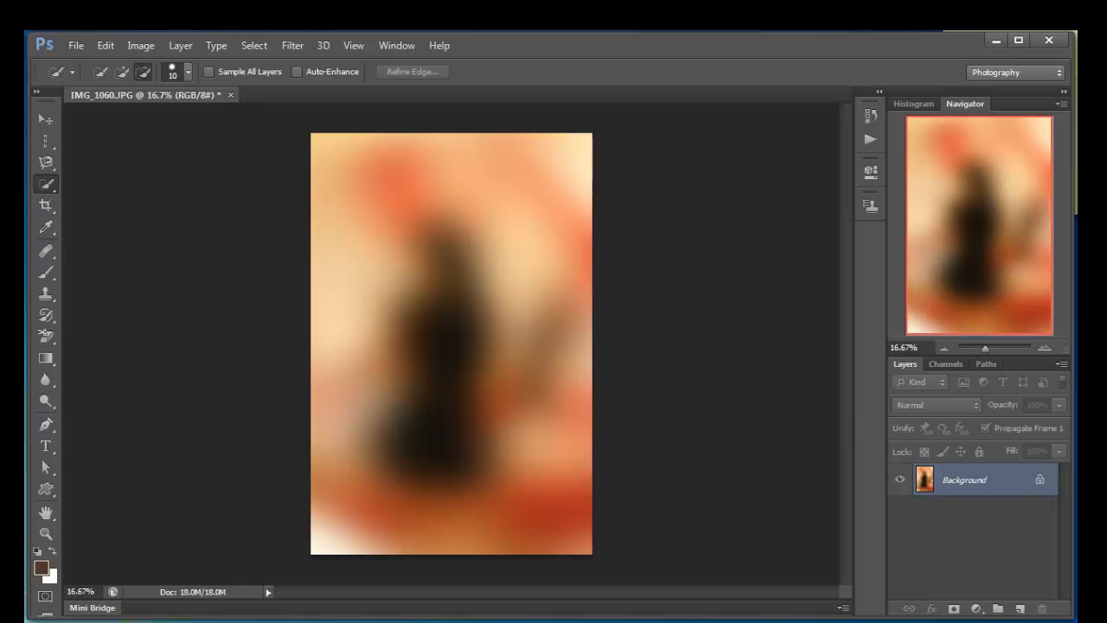
Open IMG_5763.JPG in a floating window beside the blurred IMG_1060.JPG and copy the bride photo onto it as a new layer.
{"action": "left_click_drag", "start_coordinate": [123, 96], "coordinate": [126, 125]}
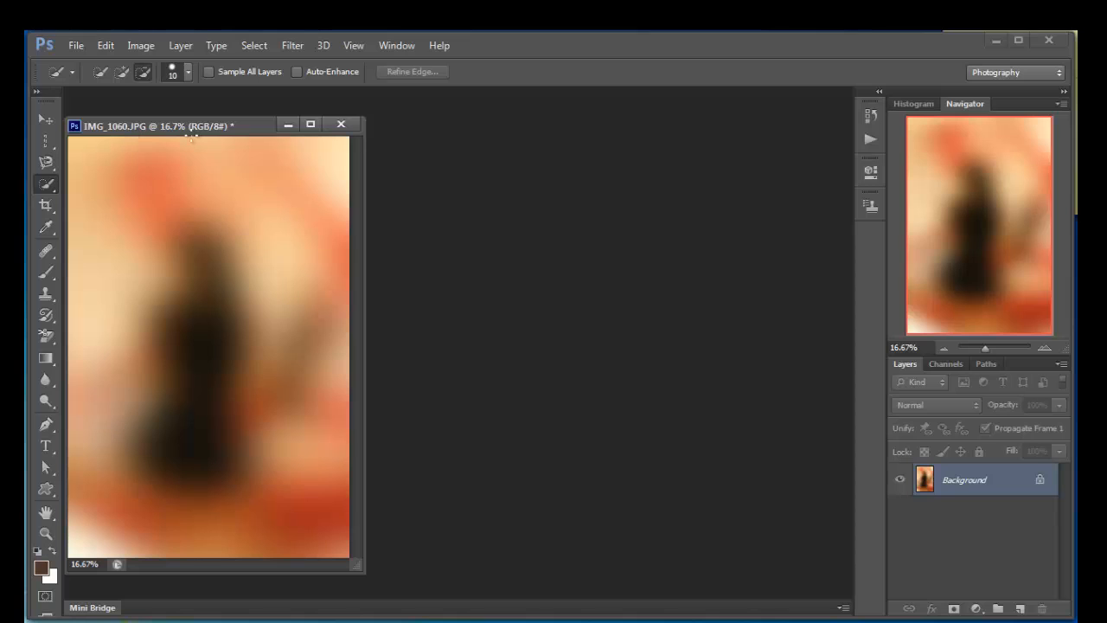
{"action": "left_click_drag", "start_coordinate": [1075, 246], "coordinate": [606, 247]}
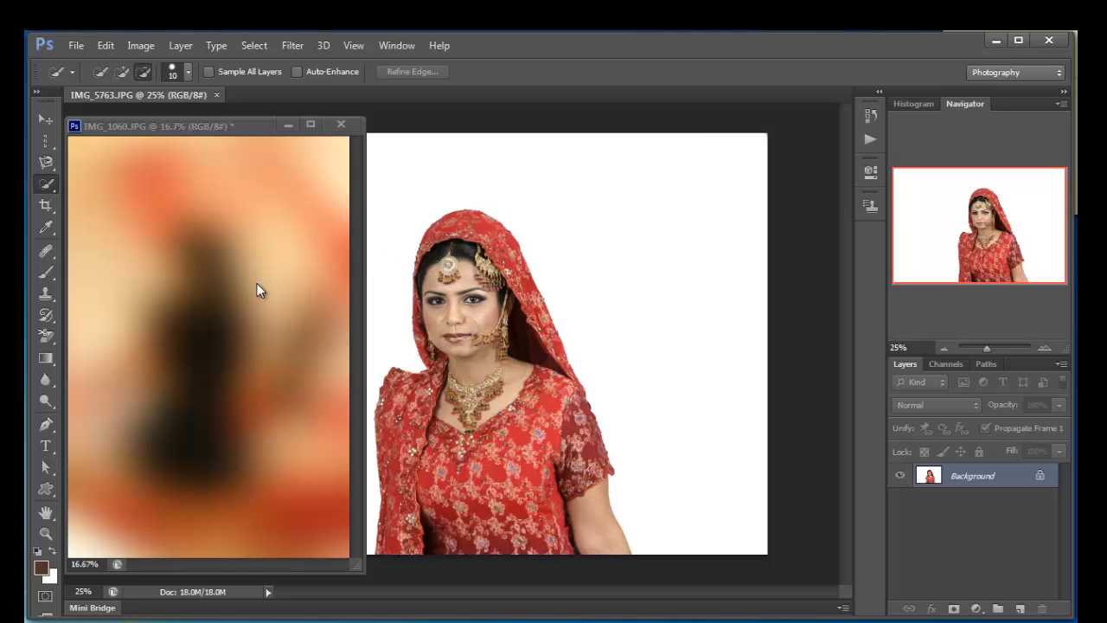
{"action": "left_click_drag", "start_coordinate": [143, 92], "coordinate": [514, 115]}
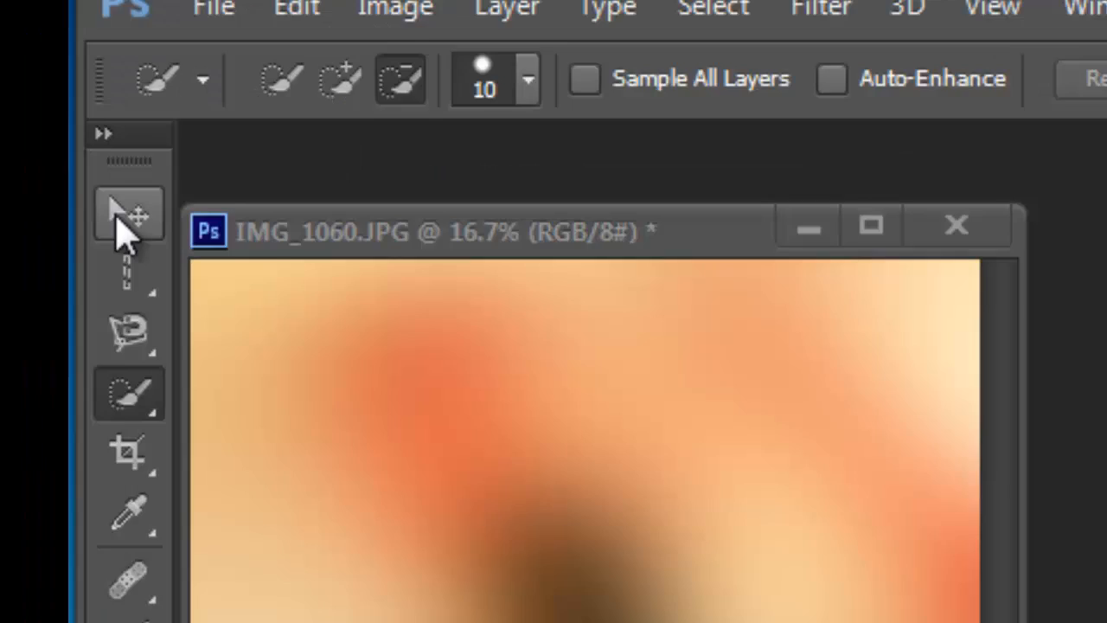
{"action": "left_click", "coordinate": [121, 218]}
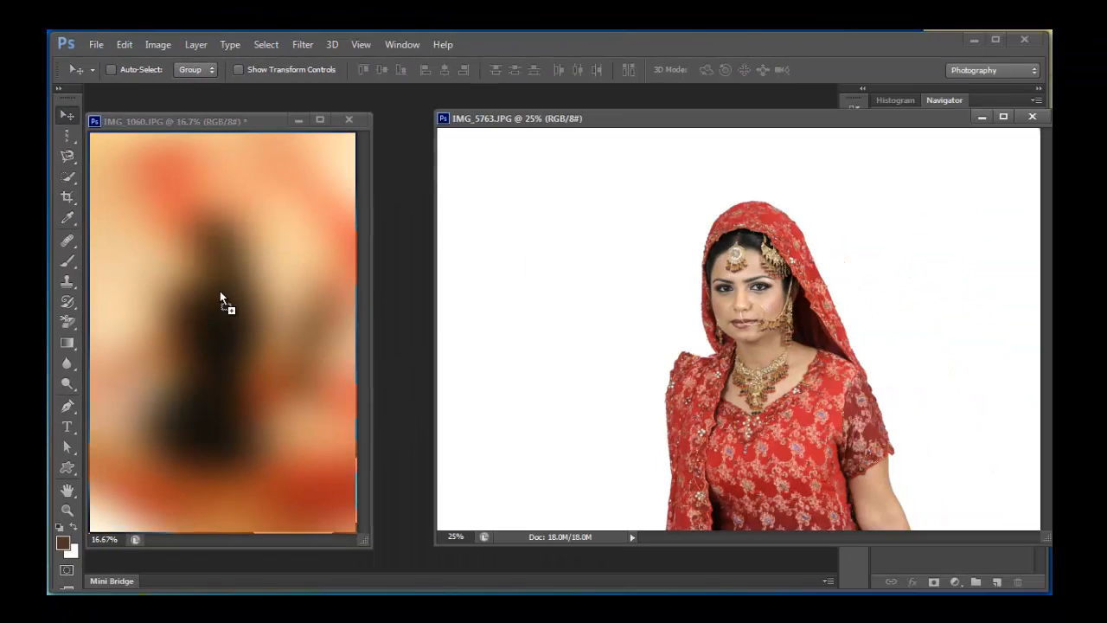
{"action": "left_click_drag", "start_coordinate": [220, 299], "coordinate": [210, 298]}
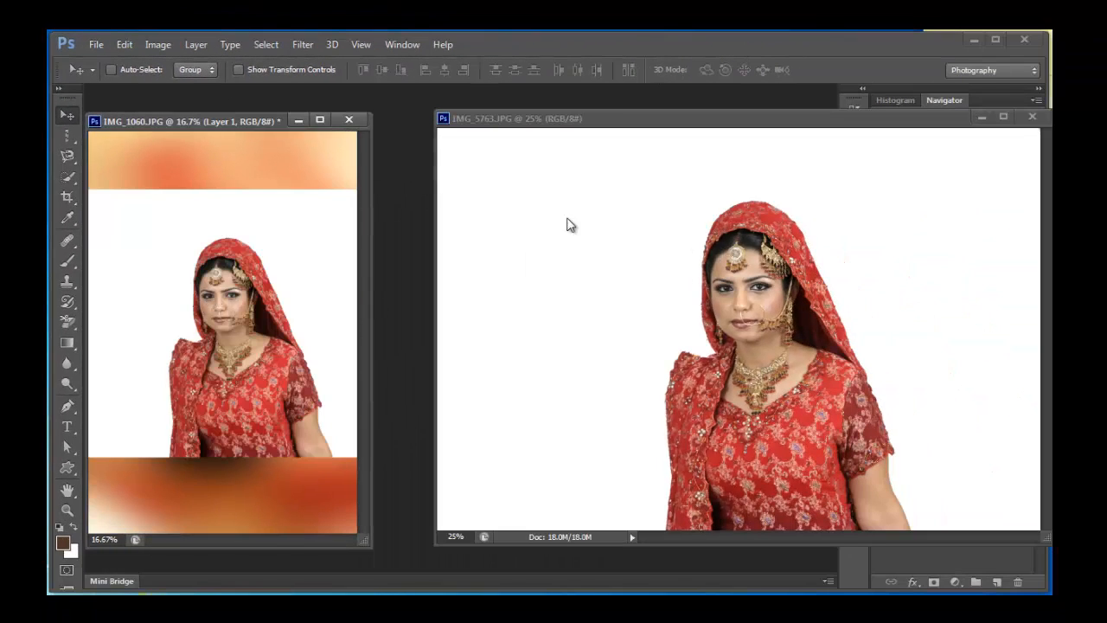
Close IMG_5763.JPG and dock the IMG_1060.JPG window back into the workspace.
{"action": "left_click_drag", "start_coordinate": [931, 122], "coordinate": [788, 128]}
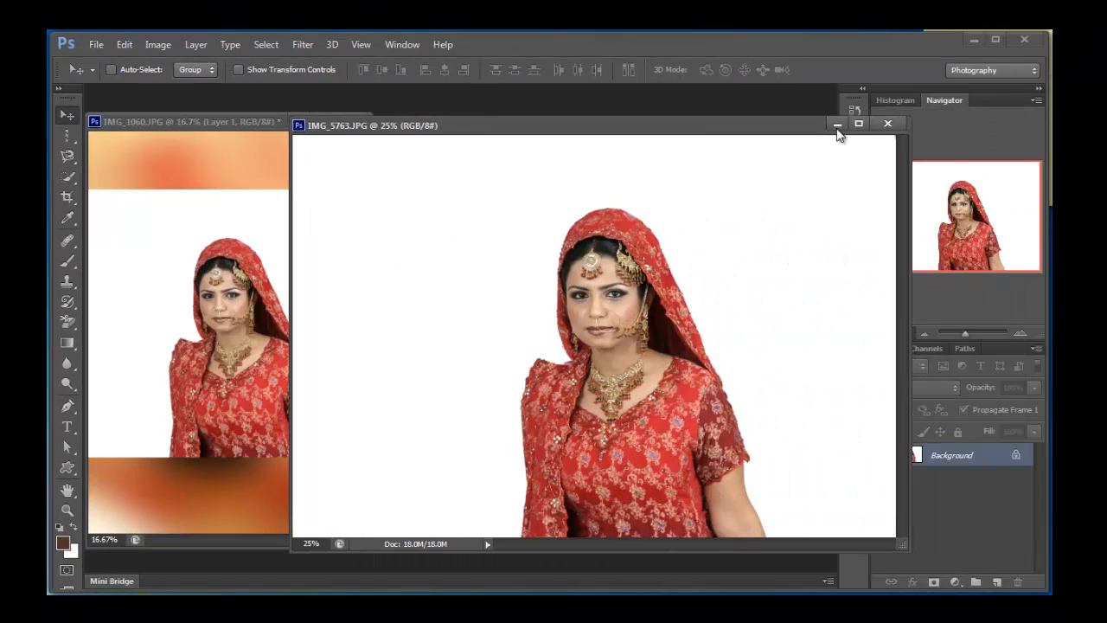
{"action": "left_click", "coordinate": [891, 126]}
{"action": "left_click_drag", "start_coordinate": [212, 120], "coordinate": [252, 91]}
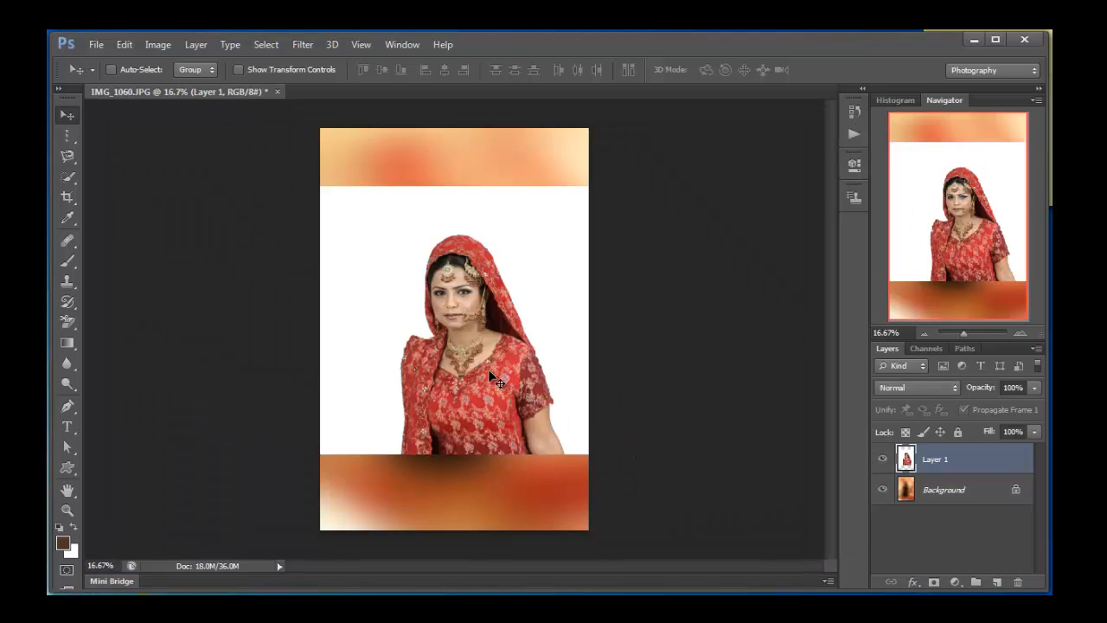
Scale the bride layer proportionally to about 144% and move it down to the bottom edge of the canvas.
{"action": "key", "text": "ctrl+t"}
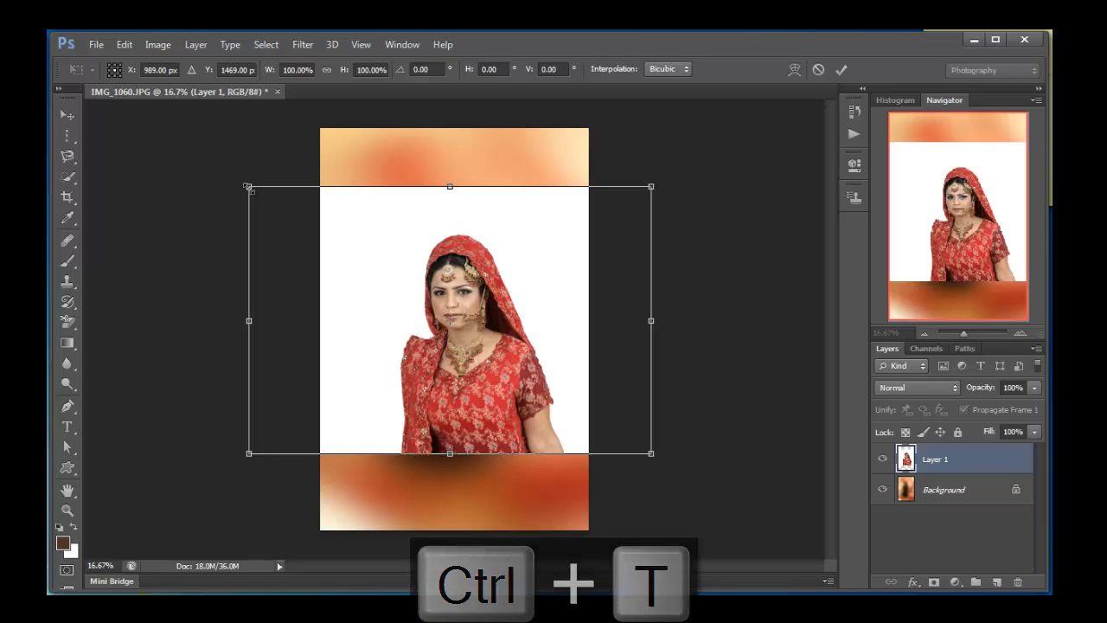
{"action": "left_click_drag", "start_coordinate": [247, 185], "coordinate": [159, 126]}
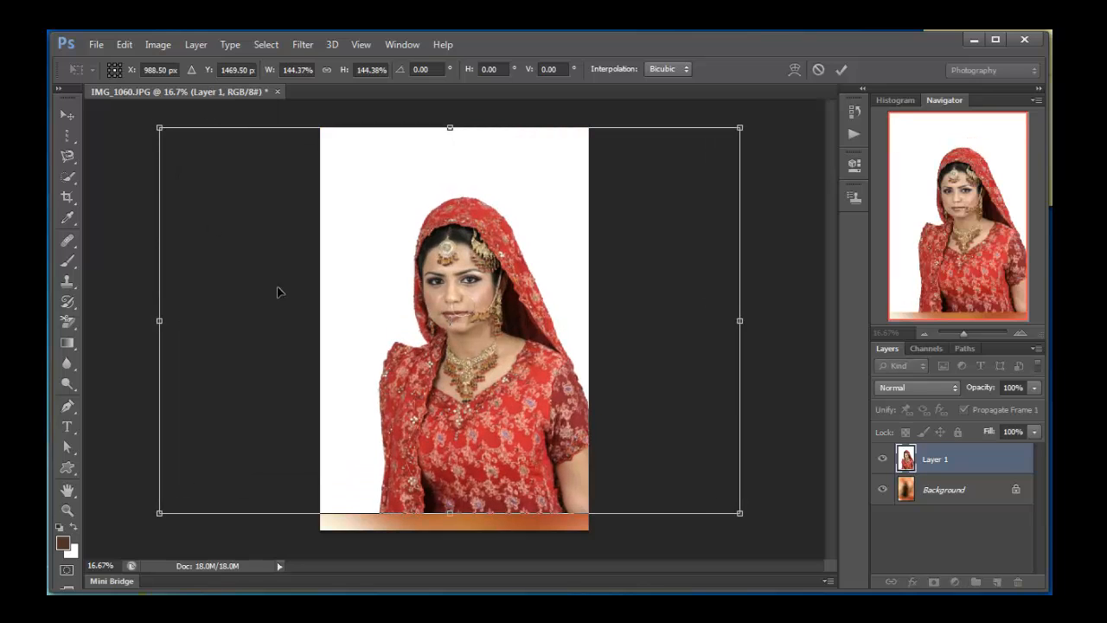
{"action": "left_click_drag", "start_coordinate": [522, 328], "coordinate": [525, 343]}
{"action": "key", "text": "Return"}
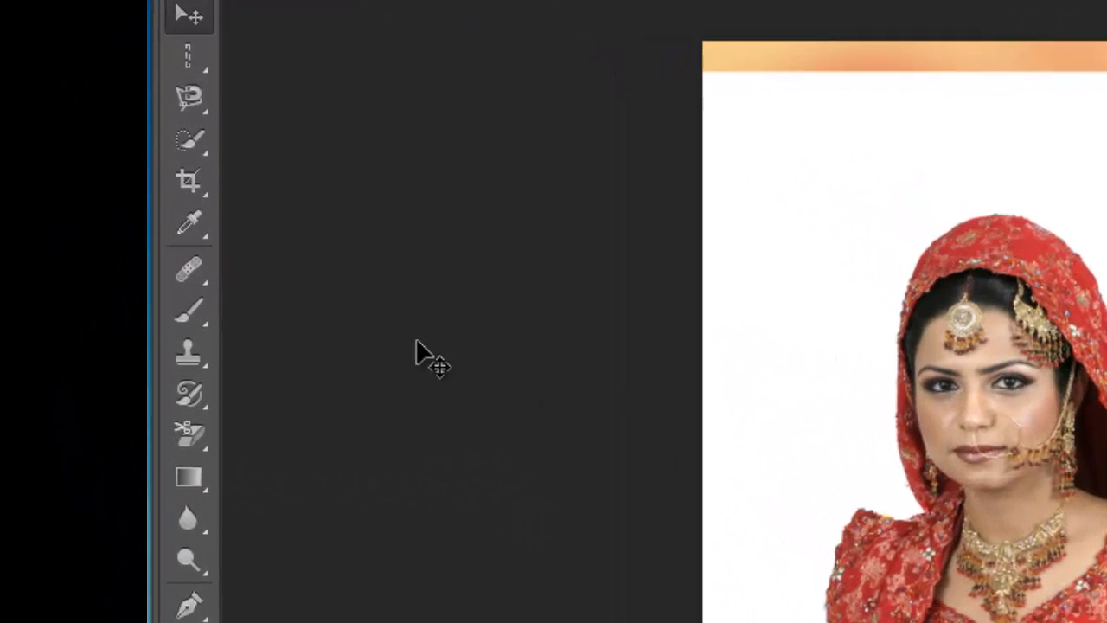
Select the white background around the bride with the Quick Selection tool, delete it and deselect.
{"action": "left_click", "coordinate": [192, 140]}
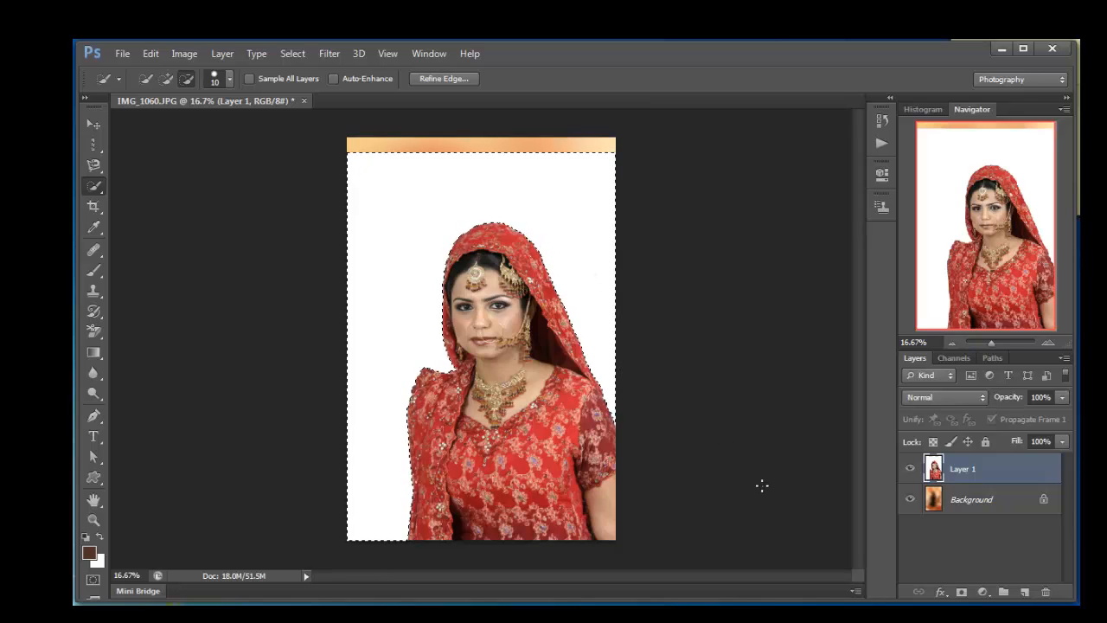
{"action": "key", "text": "Delete"}
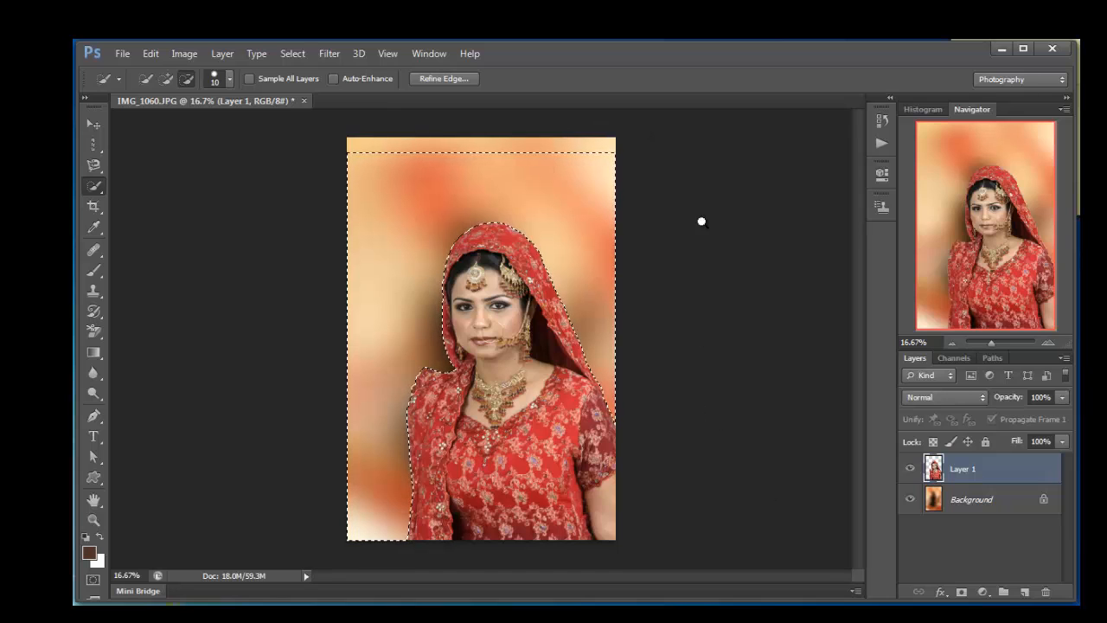
{"action": "key", "text": "ctrl+d"}
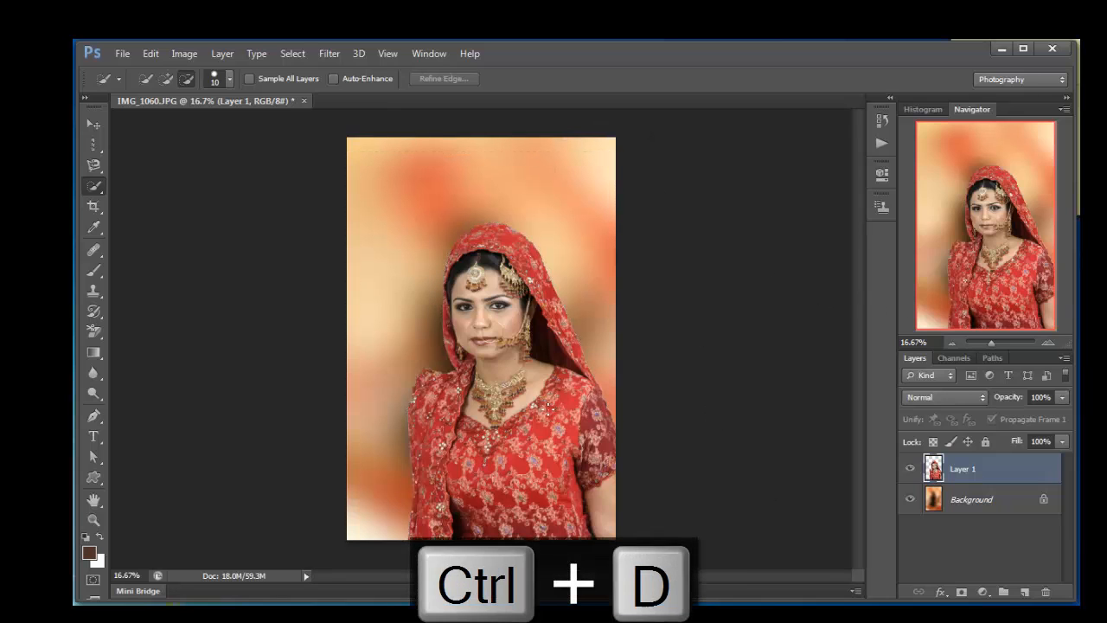
{"action": "left_click", "coordinate": [92, 125]}
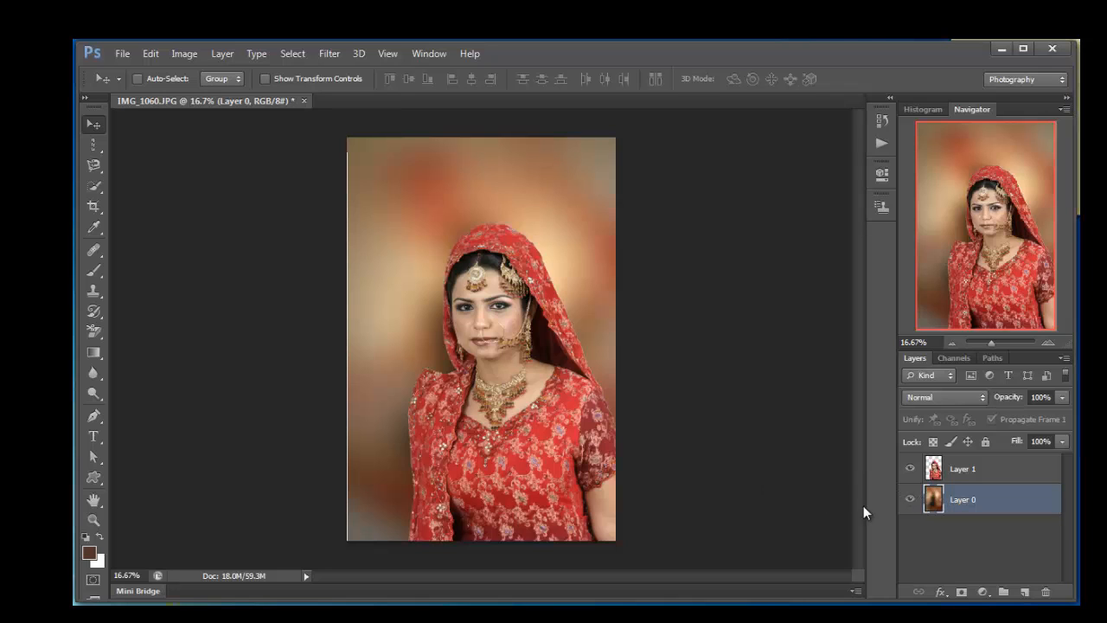
Hide Layer 0 in IMG_1060.JPG and open pencils.jpg in its own enlarged floating window.
{"action": "left_click", "coordinate": [911, 500]}
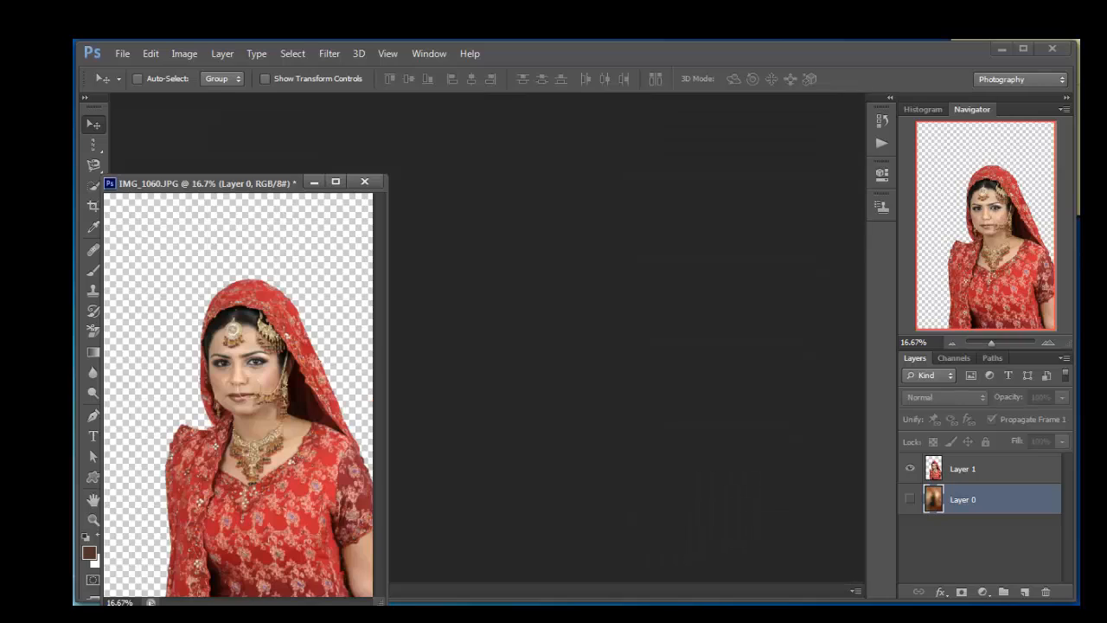
{"action": "left_click_drag", "start_coordinate": [499, 288], "coordinate": [520, 277]}
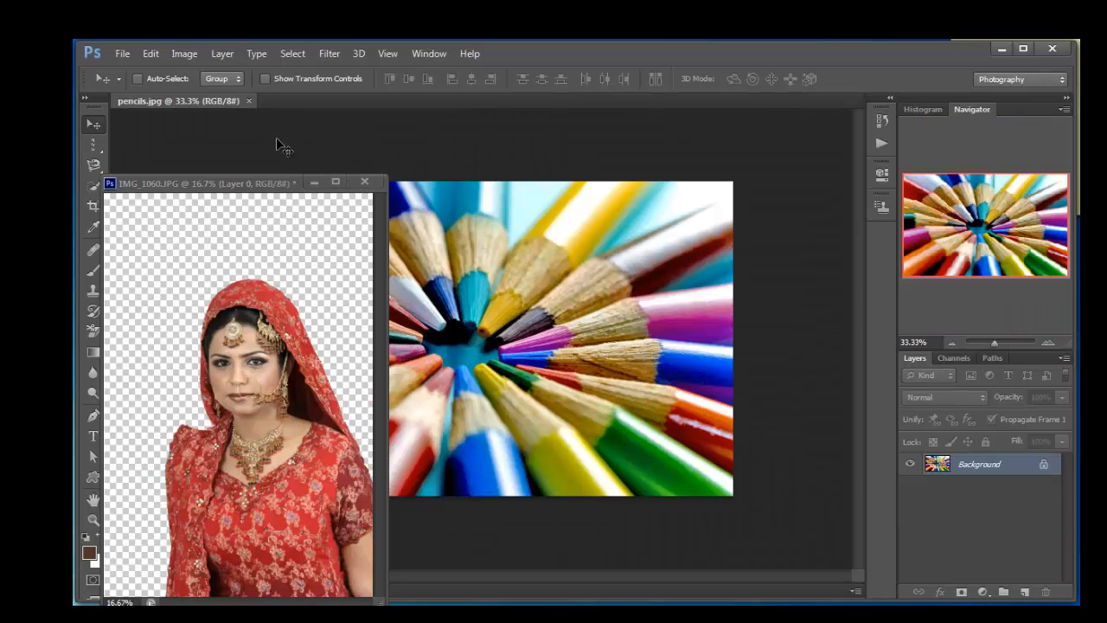
{"action": "left_click_drag", "start_coordinate": [230, 104], "coordinate": [425, 118]}
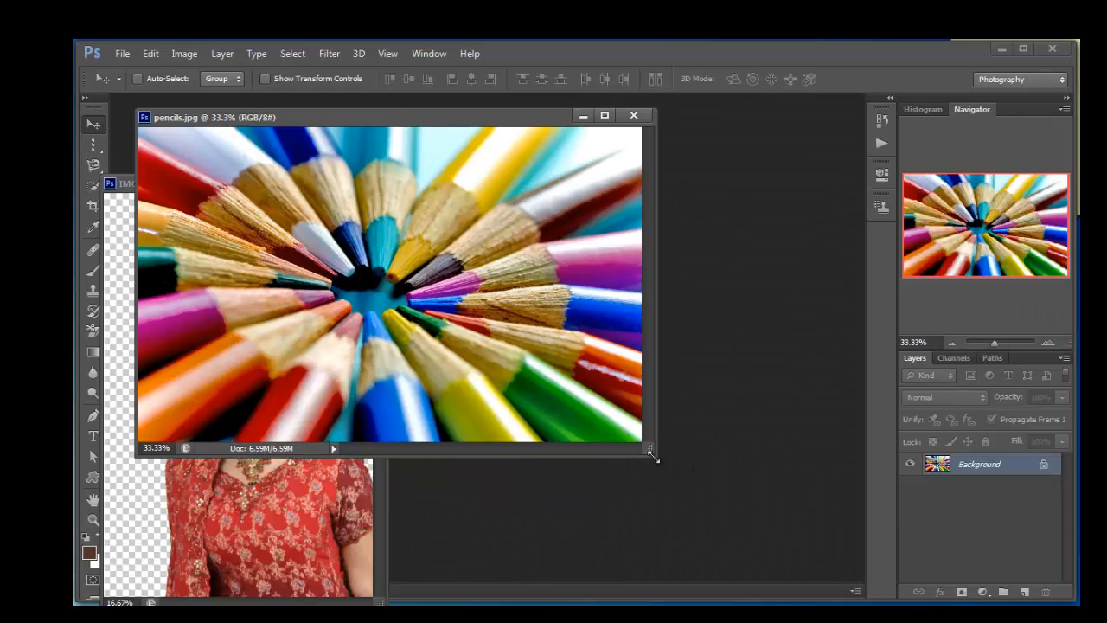
{"action": "left_click_drag", "start_coordinate": [653, 455], "coordinate": [803, 554]}
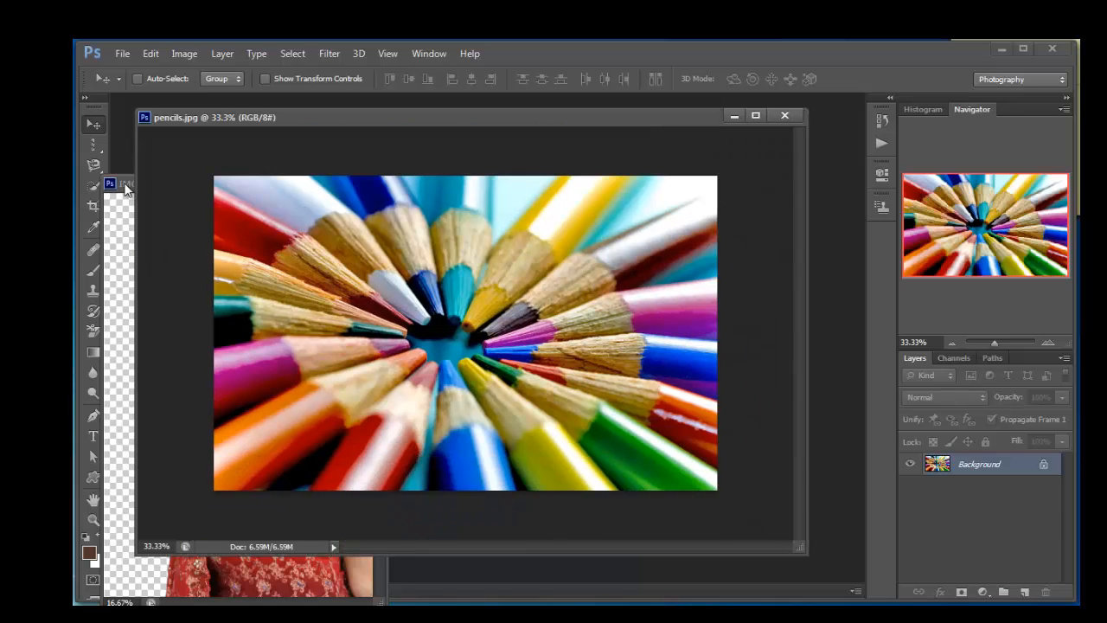
{"action": "left_click_drag", "start_coordinate": [126, 190], "coordinate": [136, 186]}
{"action": "left_click", "coordinate": [331, 117]}
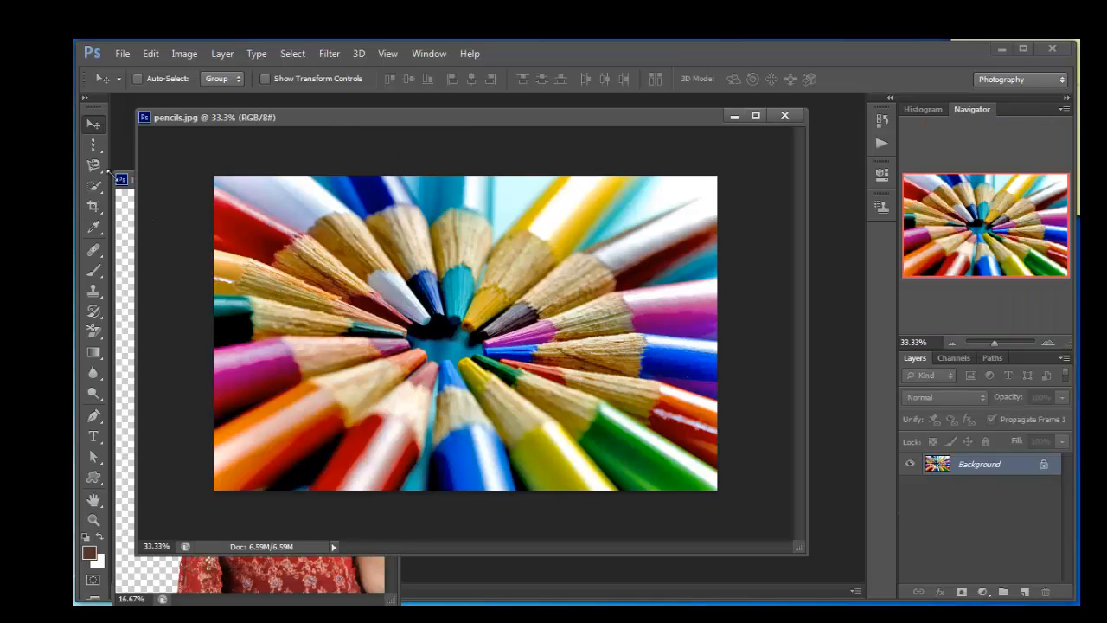
Choose the Single Row Marquee Tool and duplicate the Background layer of pencils.jpg.
{"action": "right_click", "coordinate": [97, 144]}
{"action": "left_click", "coordinate": [145, 147]}
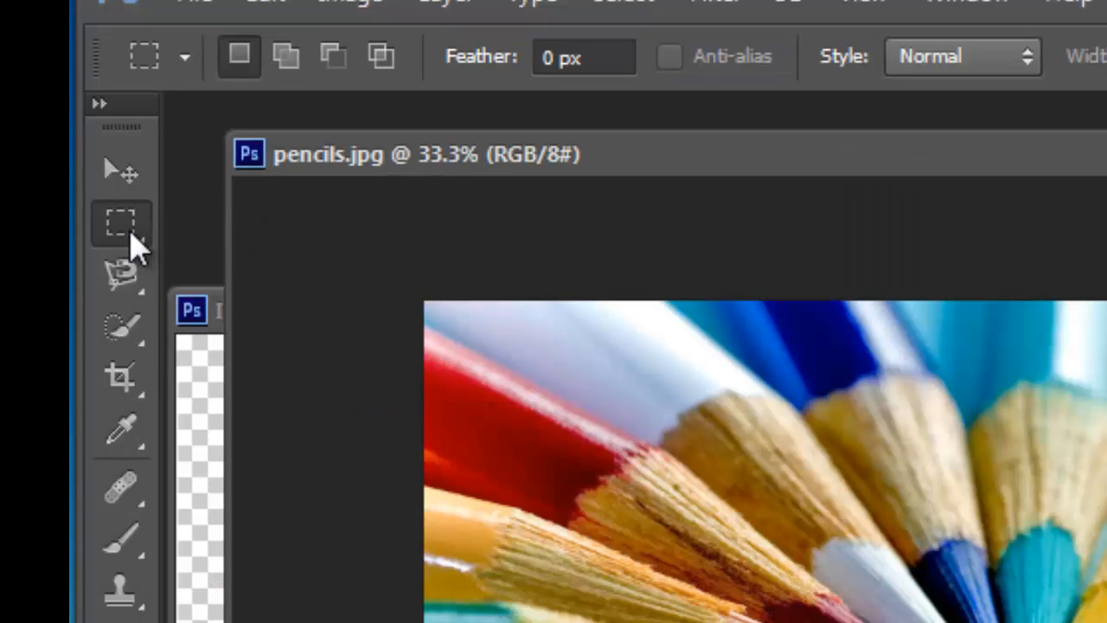
{"action": "right_click", "coordinate": [129, 235]}
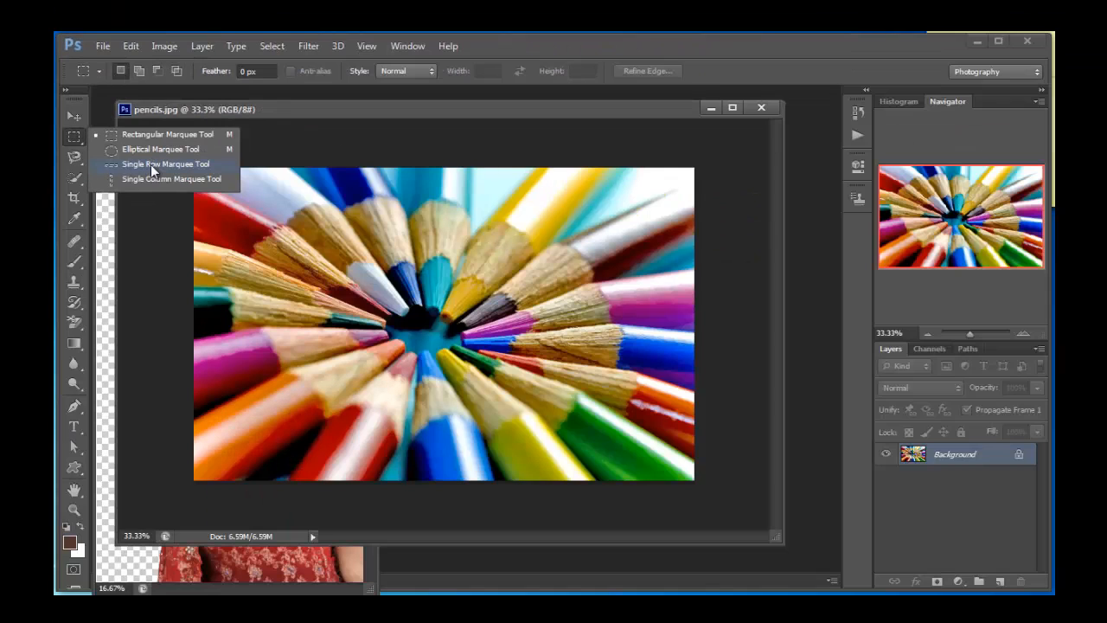
{"action": "left_click", "coordinate": [148, 168]}
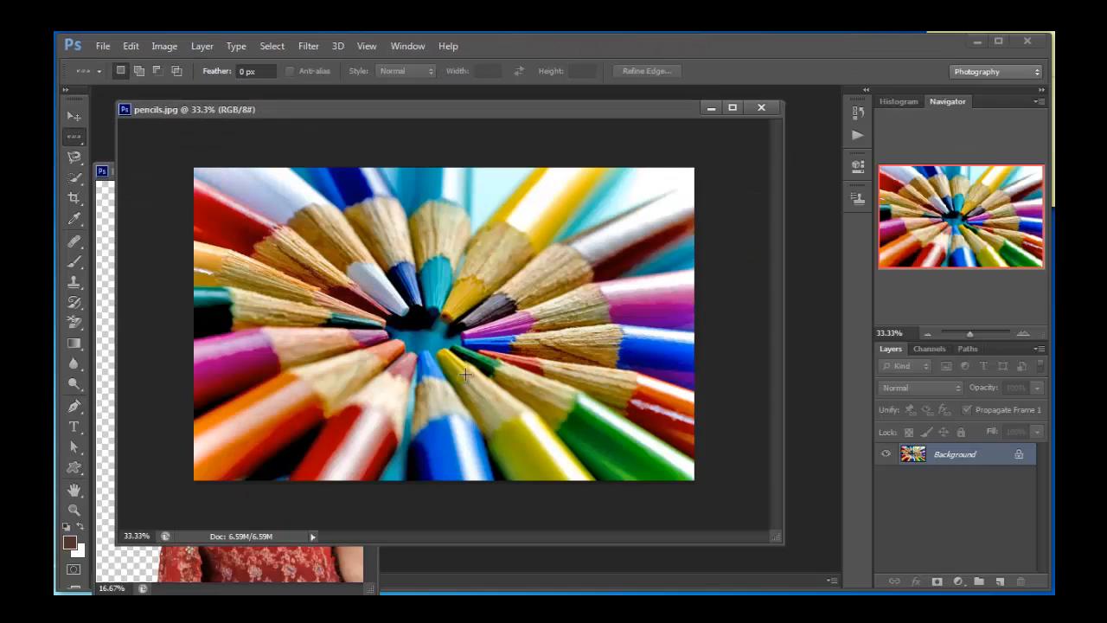
{"action": "left_click_drag", "start_coordinate": [971, 458], "coordinate": [1003, 578]}
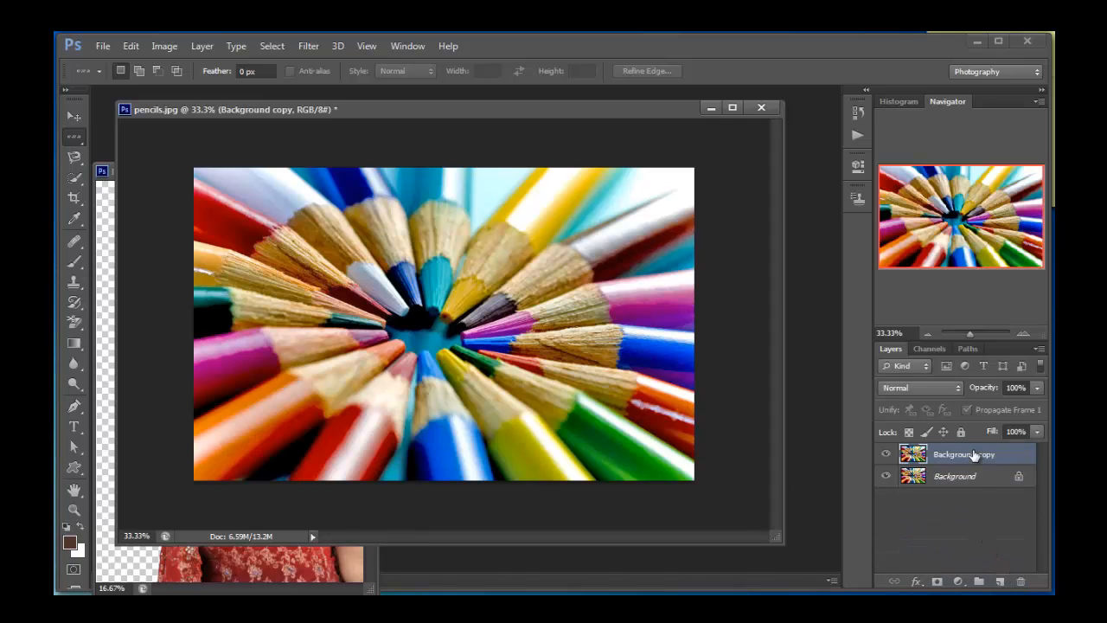
Duplicate the Background copy layer of pencils.jpg, keeping all three layers separate.
{"action": "left_click_drag", "start_coordinate": [976, 455], "coordinate": [1003, 578]}
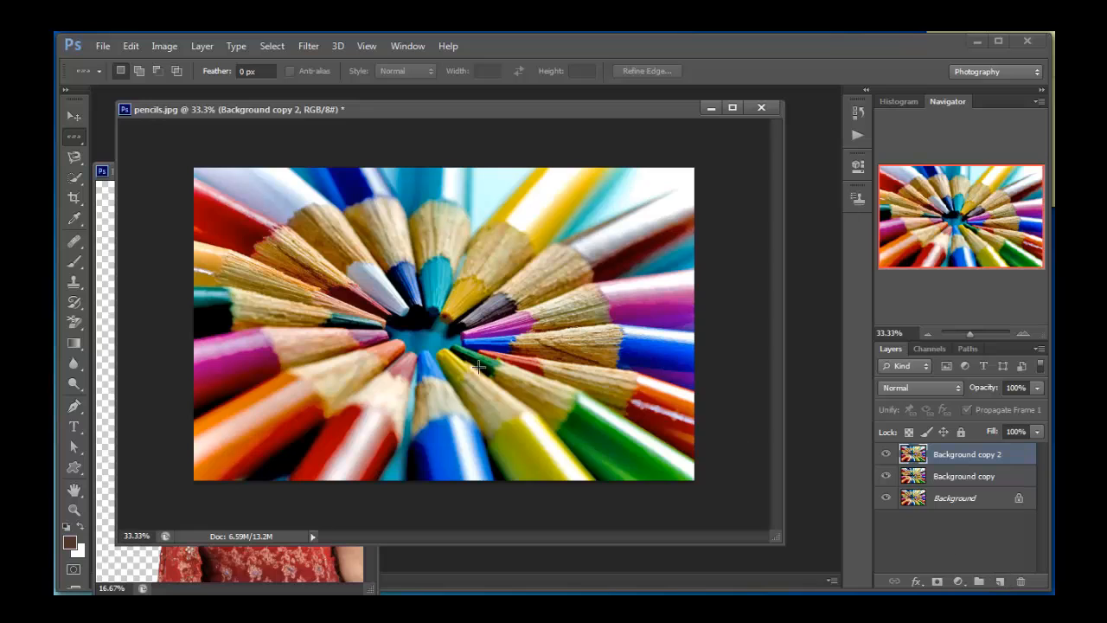
{"action": "key", "text": "ctrl+shift+e"}
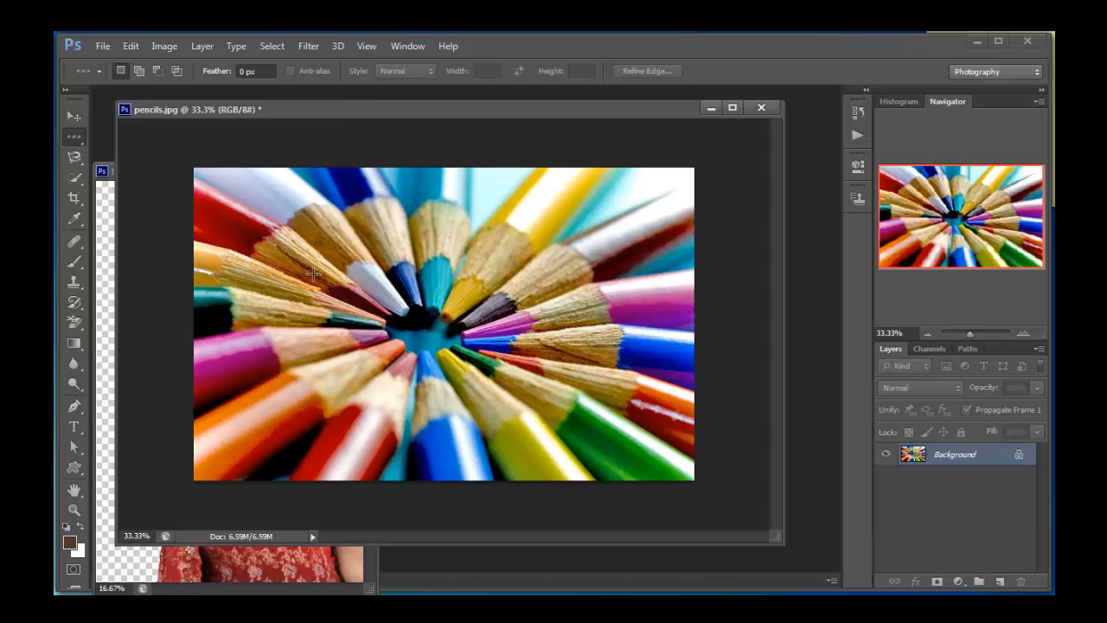
{"action": "key", "text": "ctrl+z"}
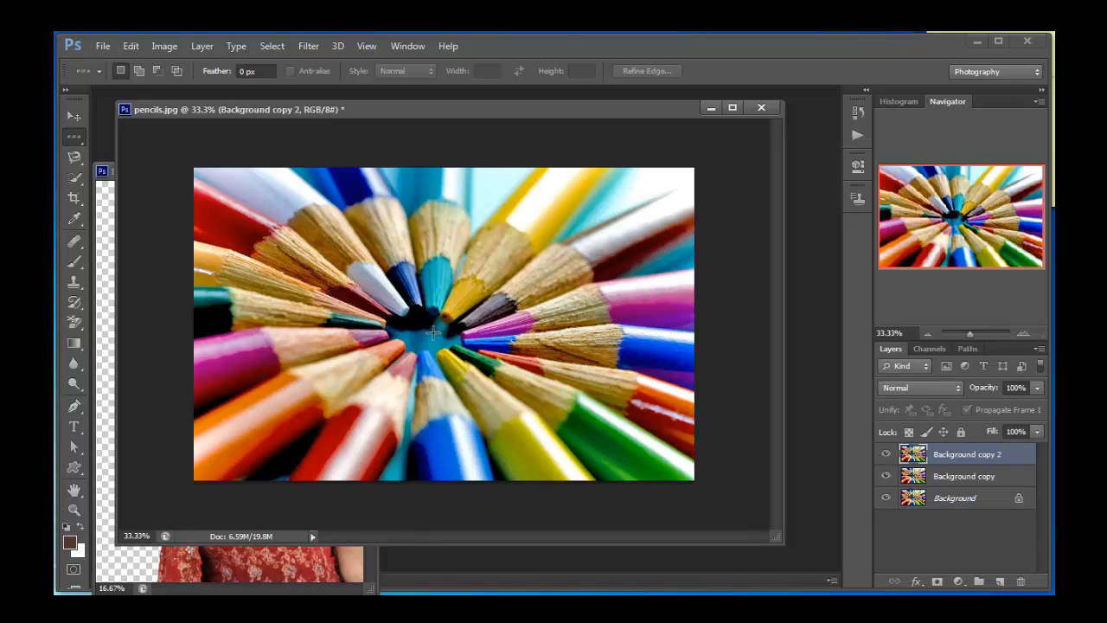
Select a single pixel row through the centre of the pencils on Background copy 2, stretch it over the full canvas height and deselect.
{"action": "left_click", "coordinate": [433, 332]}
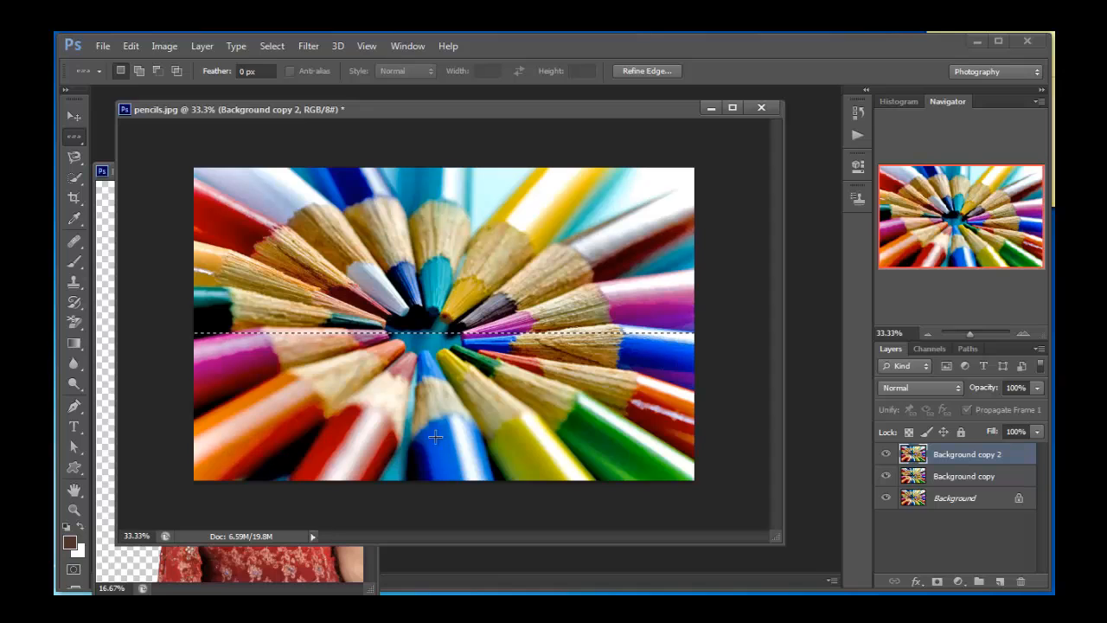
{"action": "key", "text": "ctrl+t"}
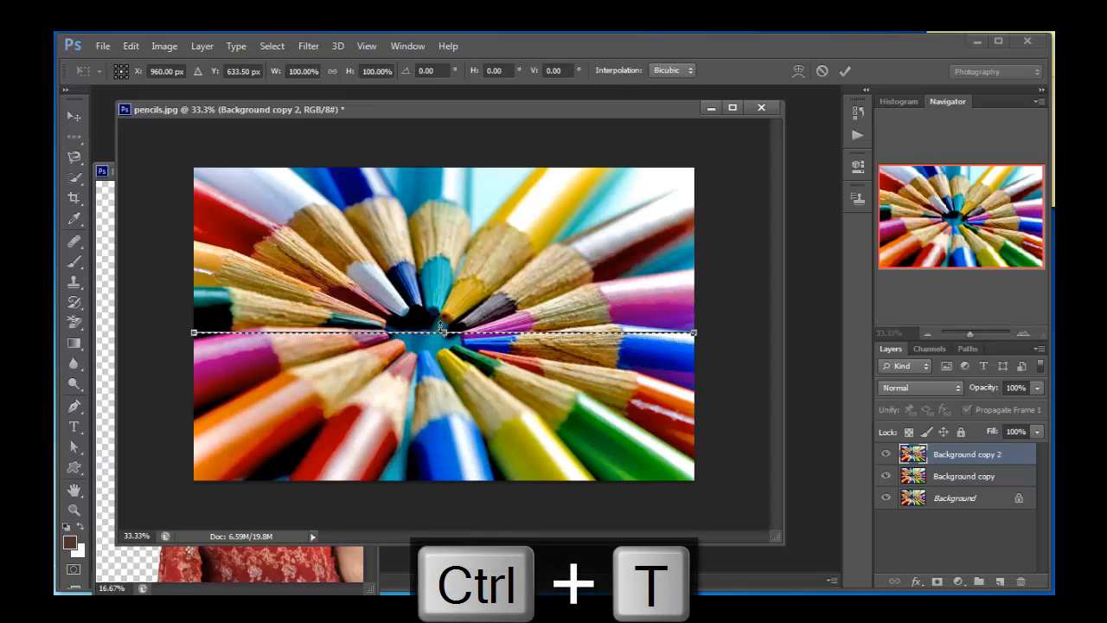
{"action": "left_click_drag", "start_coordinate": [444, 330], "coordinate": [437, 164]}
{"action": "left_click_drag", "start_coordinate": [445, 332], "coordinate": [444, 476]}
{"action": "key", "text": "Return"}
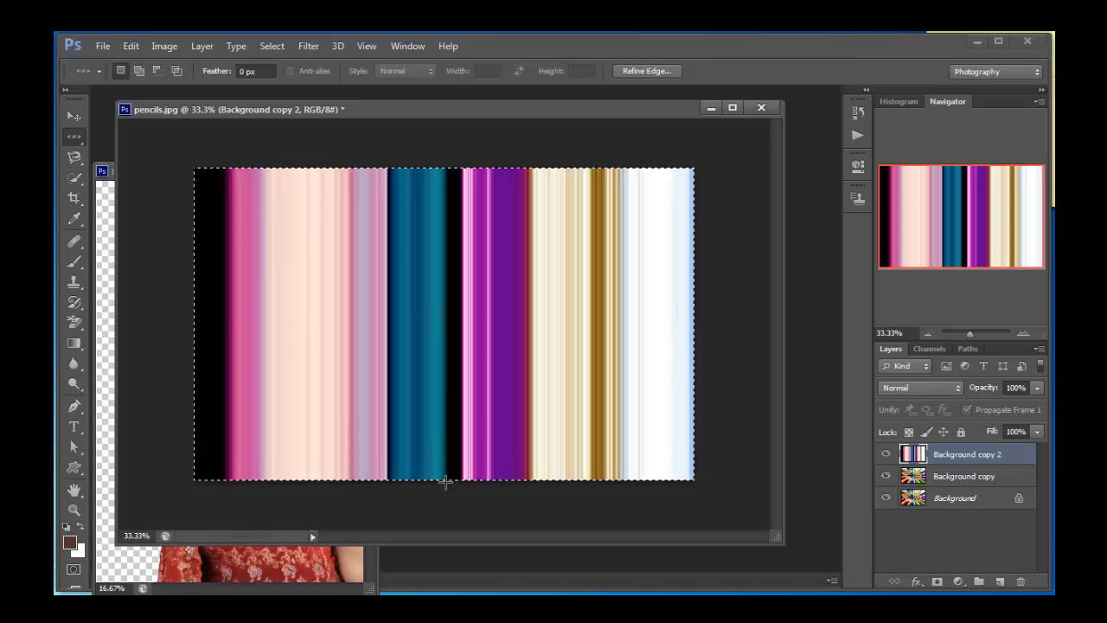
{"action": "key", "text": "ctrl+d"}
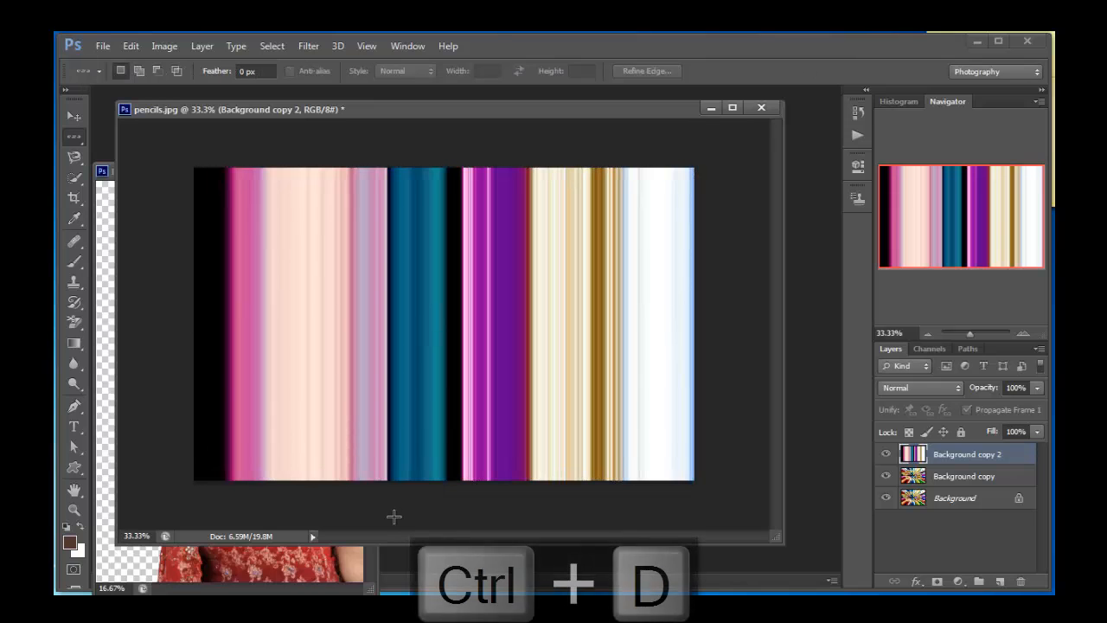
Hide Background copy 2 and select a single pixel column through the centre of the pencils with the Single Column Marquee Tool.
{"action": "left_click", "coordinate": [885, 454]}
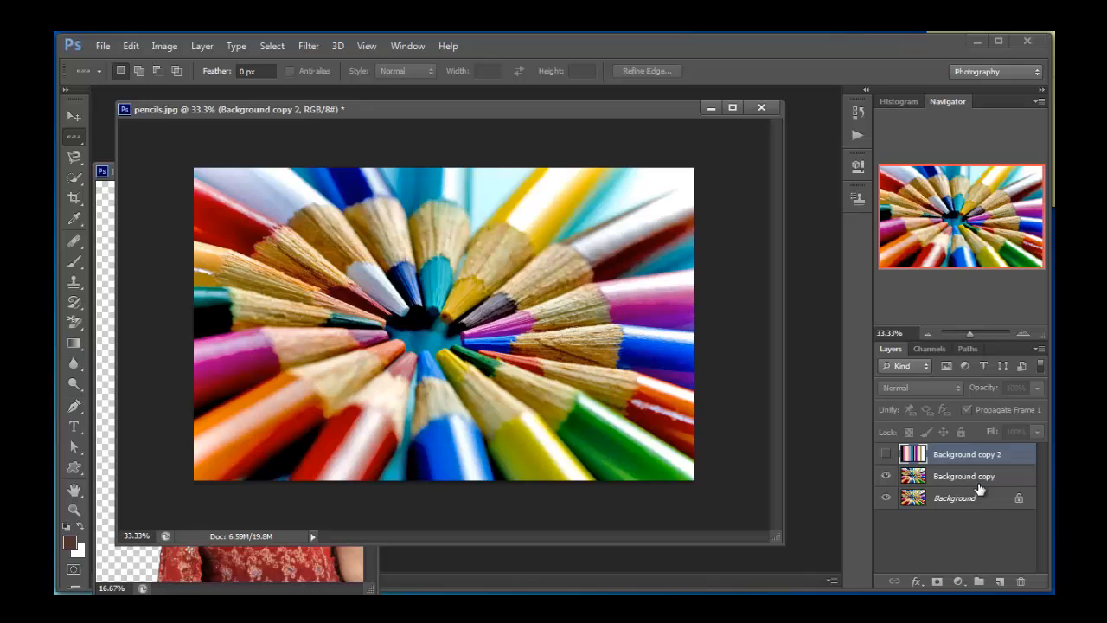
{"action": "right_click", "coordinate": [75, 139]}
{"action": "left_click", "coordinate": [150, 177]}
{"action": "left_click", "coordinate": [440, 320]}
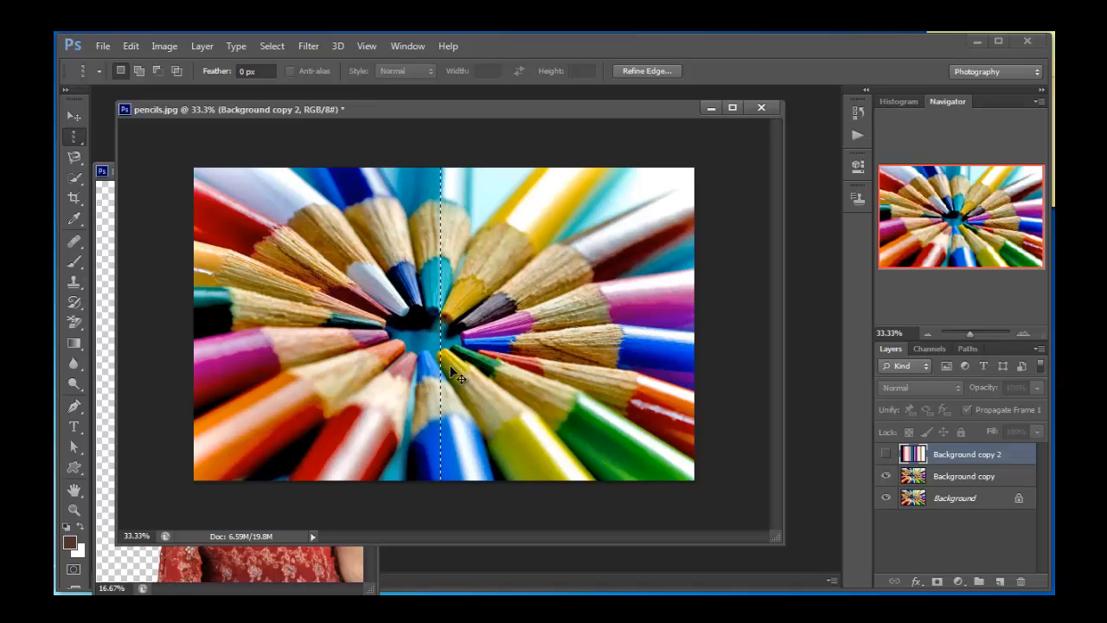
Stretch the selected pixel column of the Background copy layer across the full canvas width and deselect.
{"action": "key", "text": "alt+bracketleft"}
{"action": "key", "text": "ctrl+t"}
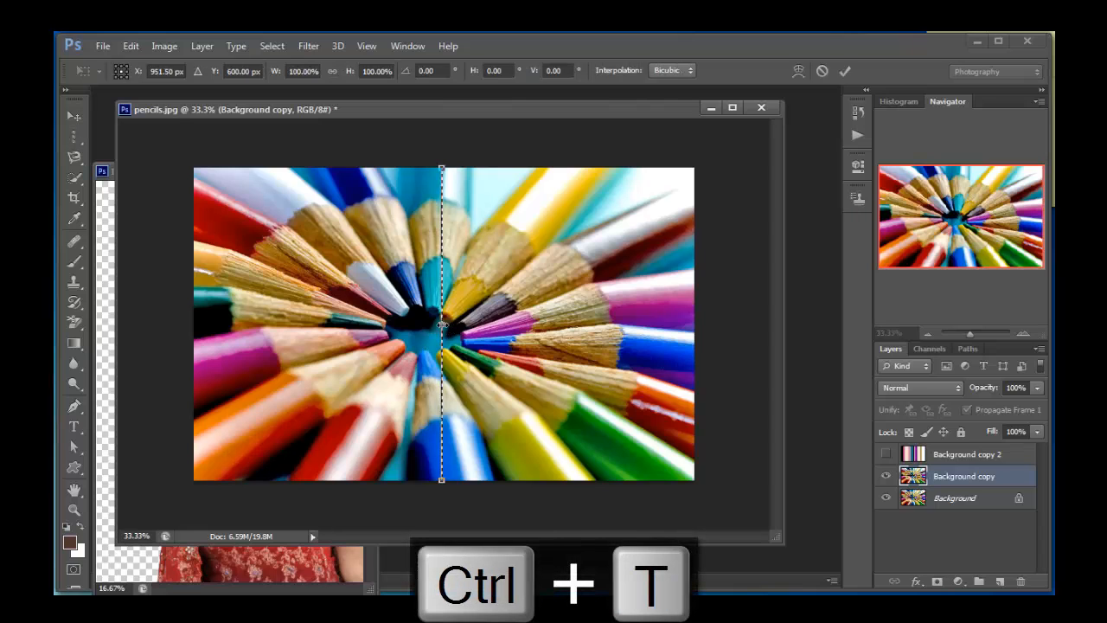
{"action": "left_click_drag", "start_coordinate": [443, 325], "coordinate": [697, 327]}
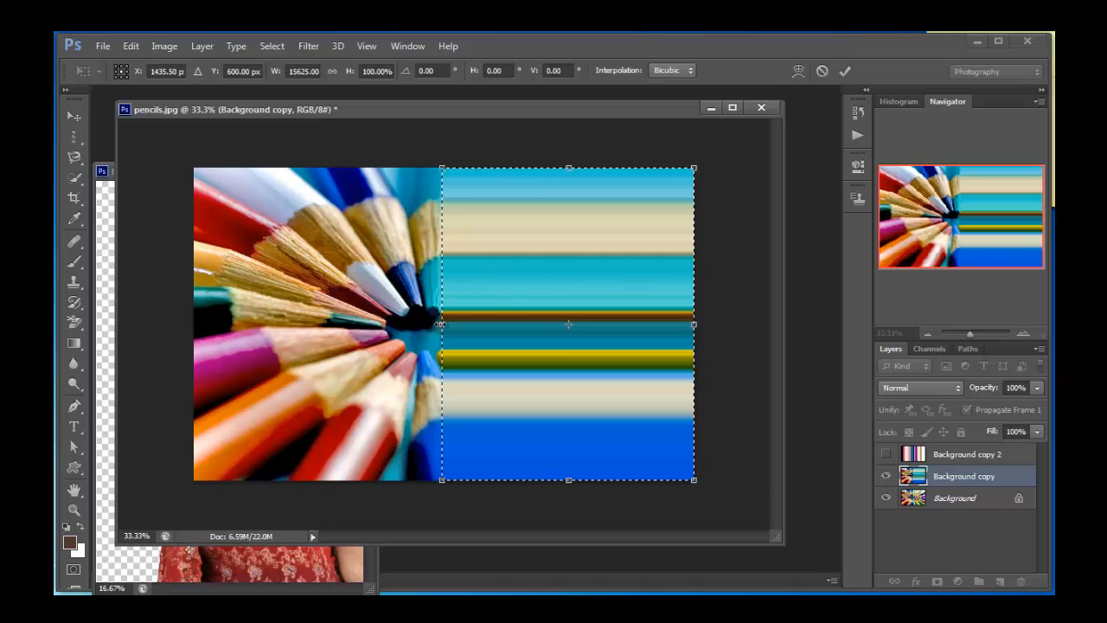
{"action": "left_click_drag", "start_coordinate": [442, 325], "coordinate": [194, 326]}
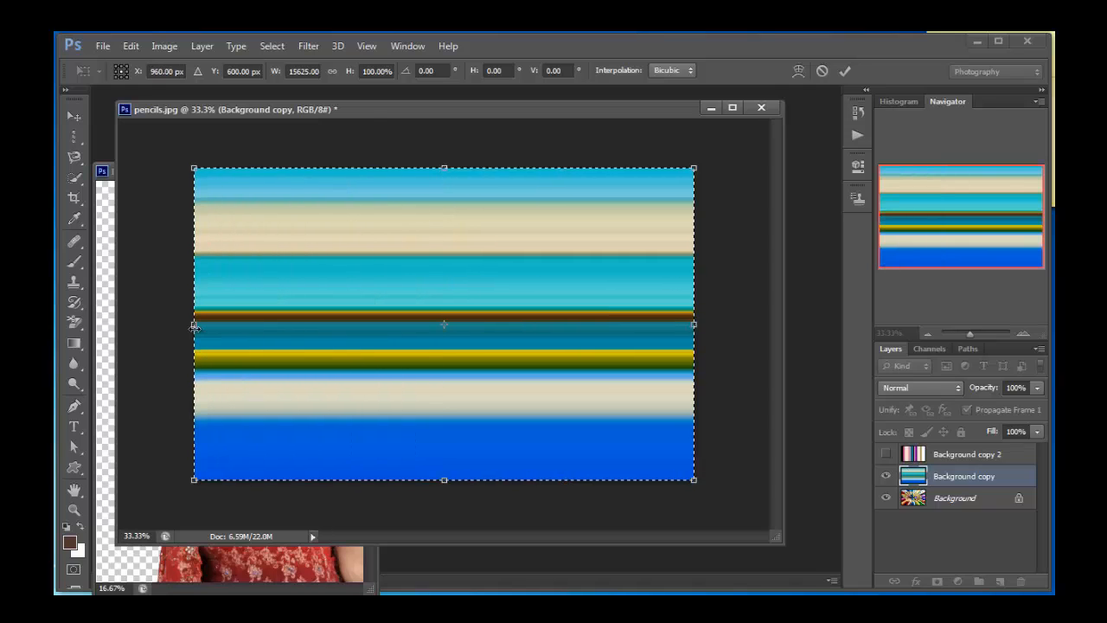
{"action": "key", "text": "Return"}
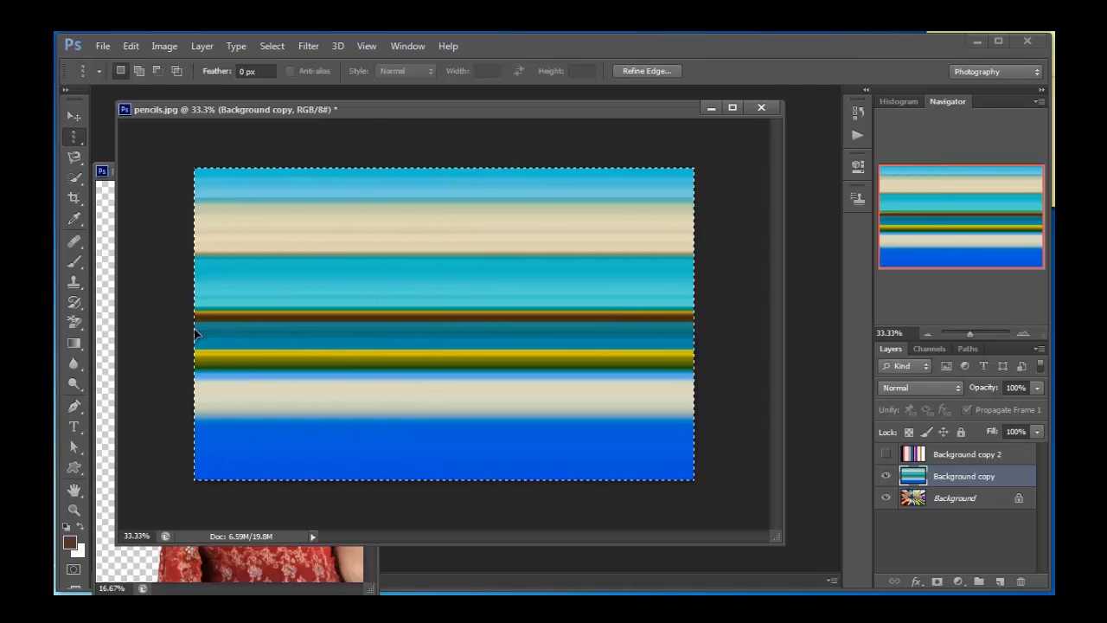
{"action": "key", "text": "ctrl+d"}
Show Background copy 2 again and add a layer mask to it.
{"action": "left_click", "coordinate": [885, 455]}
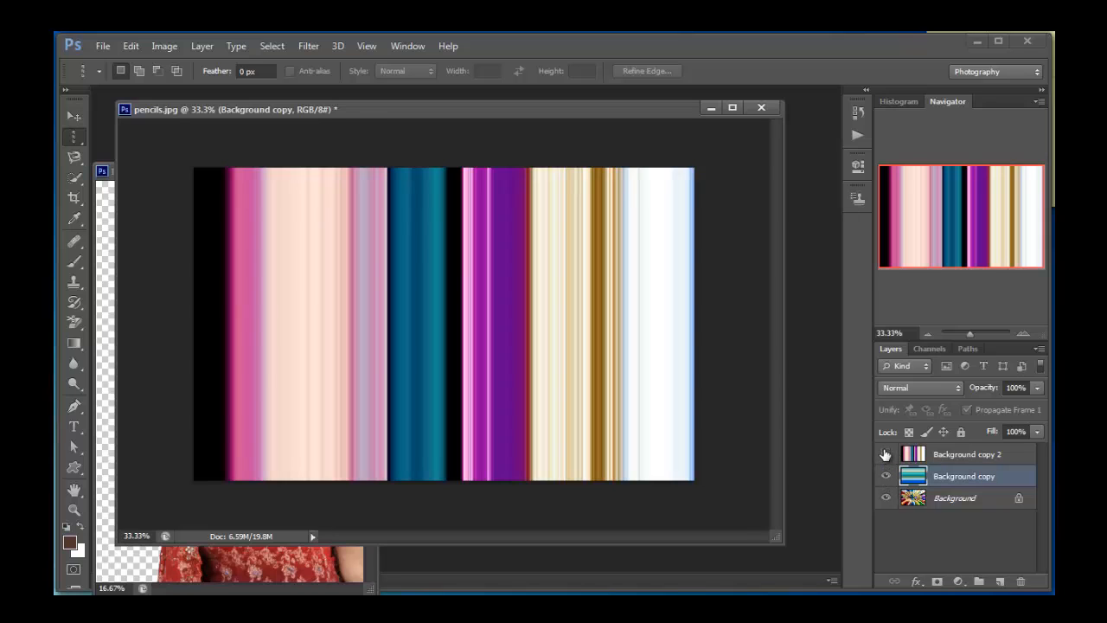
{"action": "left_click", "coordinate": [885, 455]}
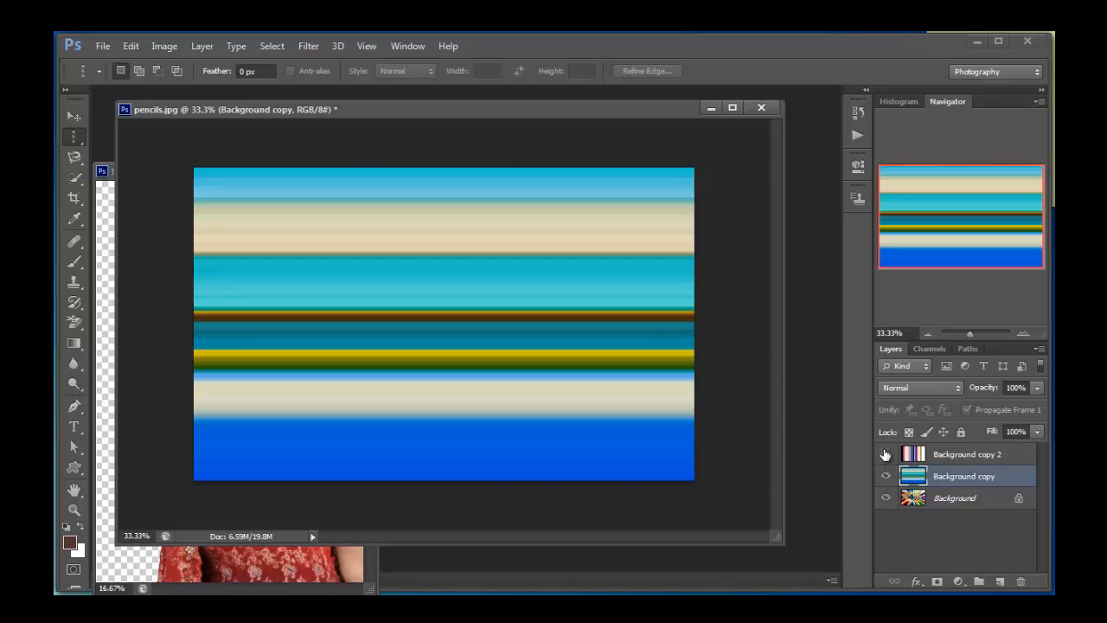
{"action": "left_click", "coordinate": [885, 455]}
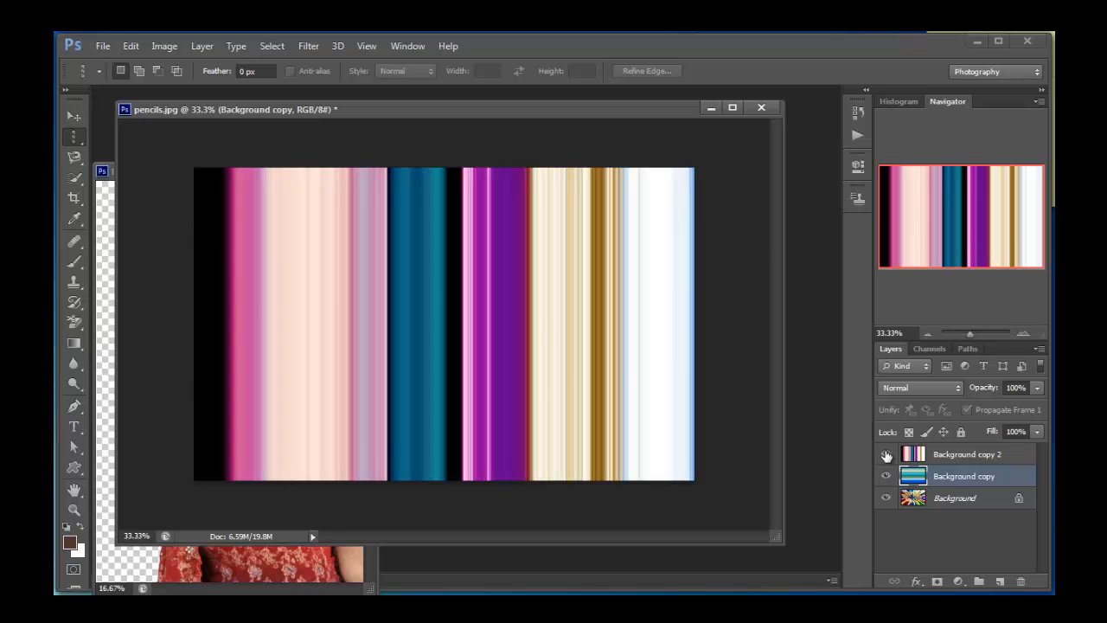
{"action": "left_click", "coordinate": [976, 454]}
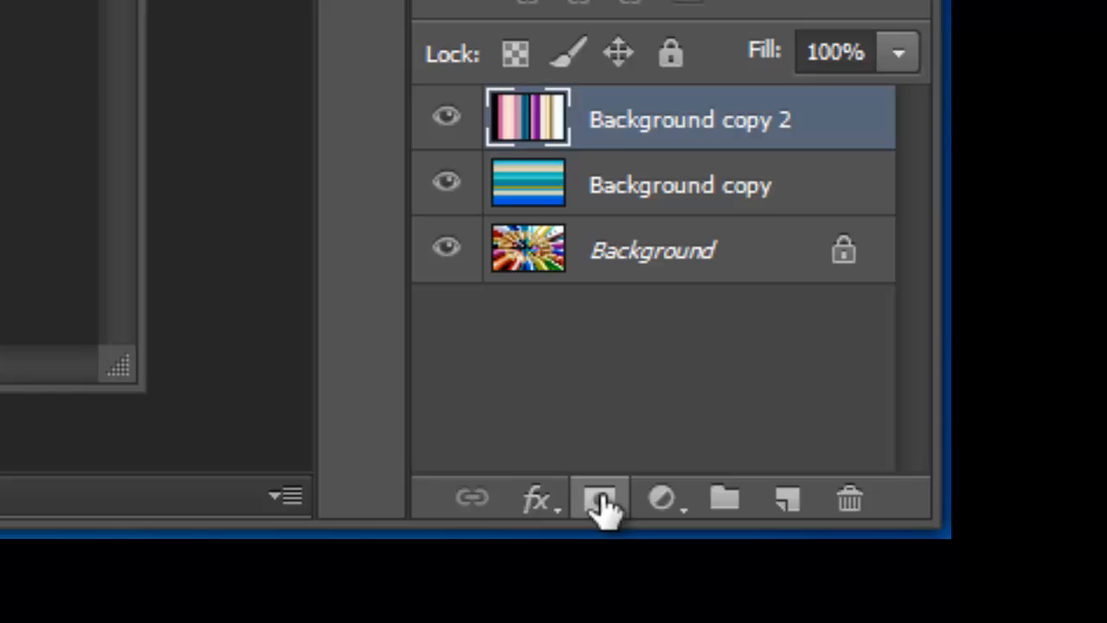
{"action": "left_click", "coordinate": [601, 502]}
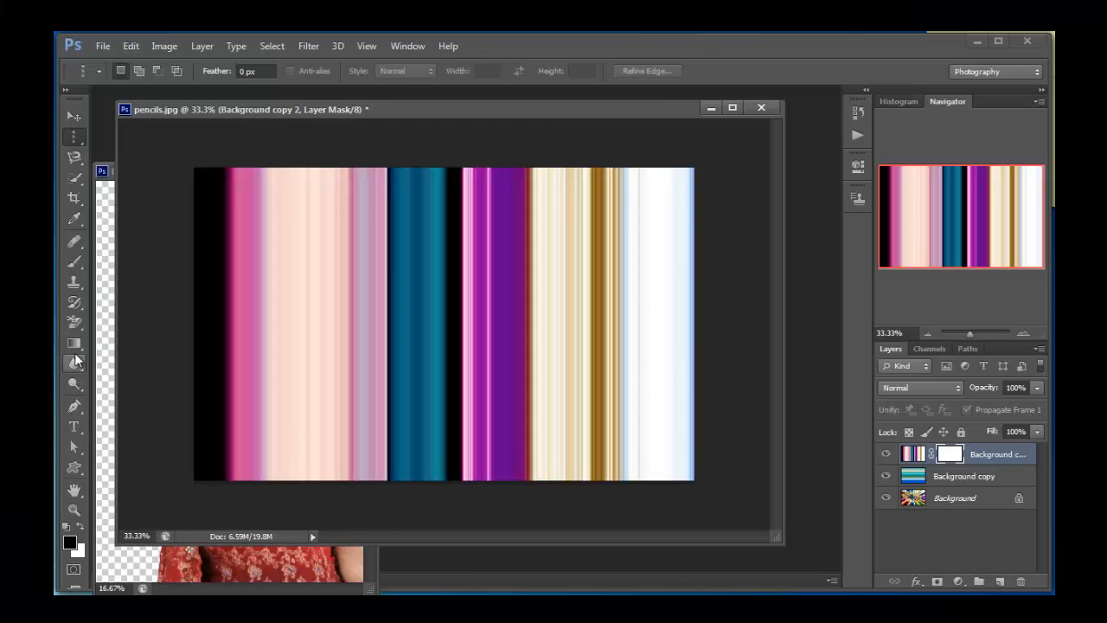
Draw a black-to-white radial gradient on the layer mask from the canvas's lower-left corner to its upper-right corner.
{"action": "left_click", "coordinate": [74, 342]}
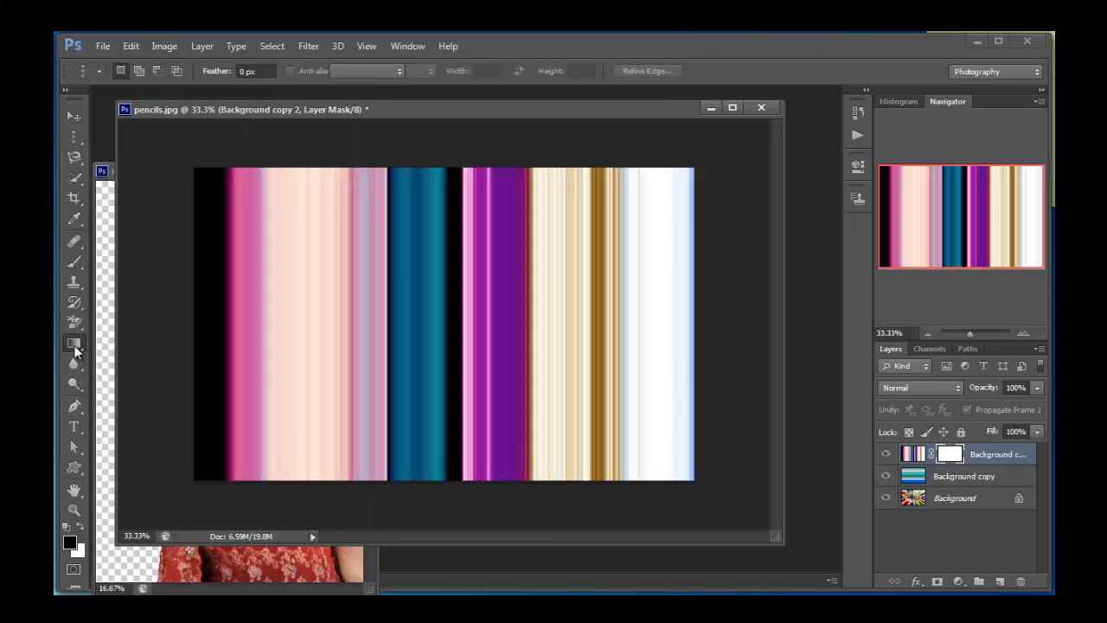
{"action": "left_click", "coordinate": [170, 72]}
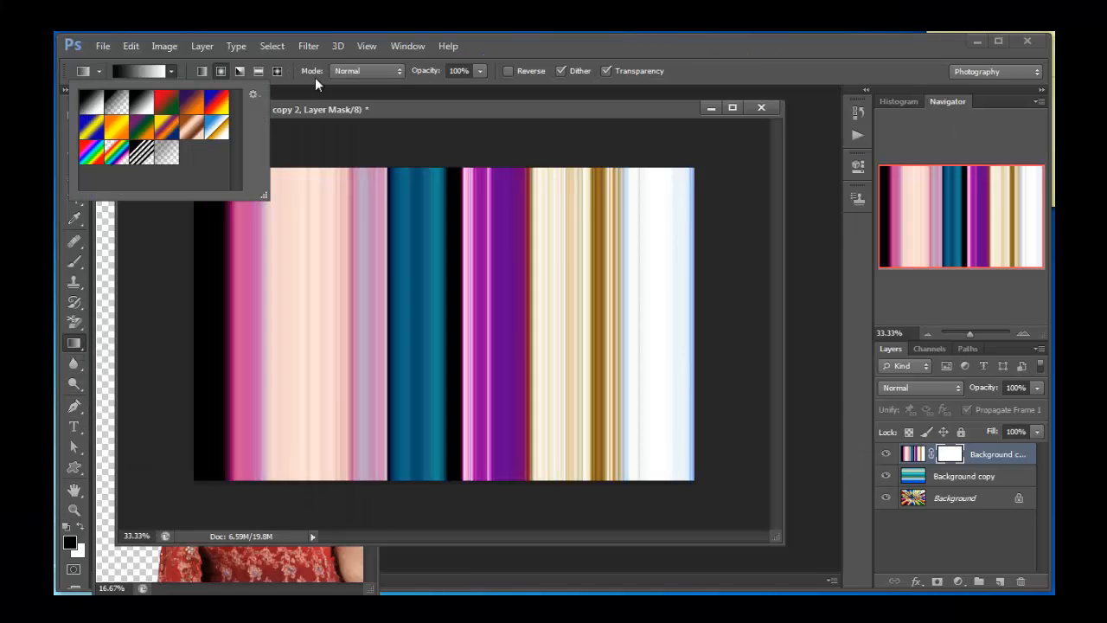
{"action": "left_click", "coordinate": [540, 51]}
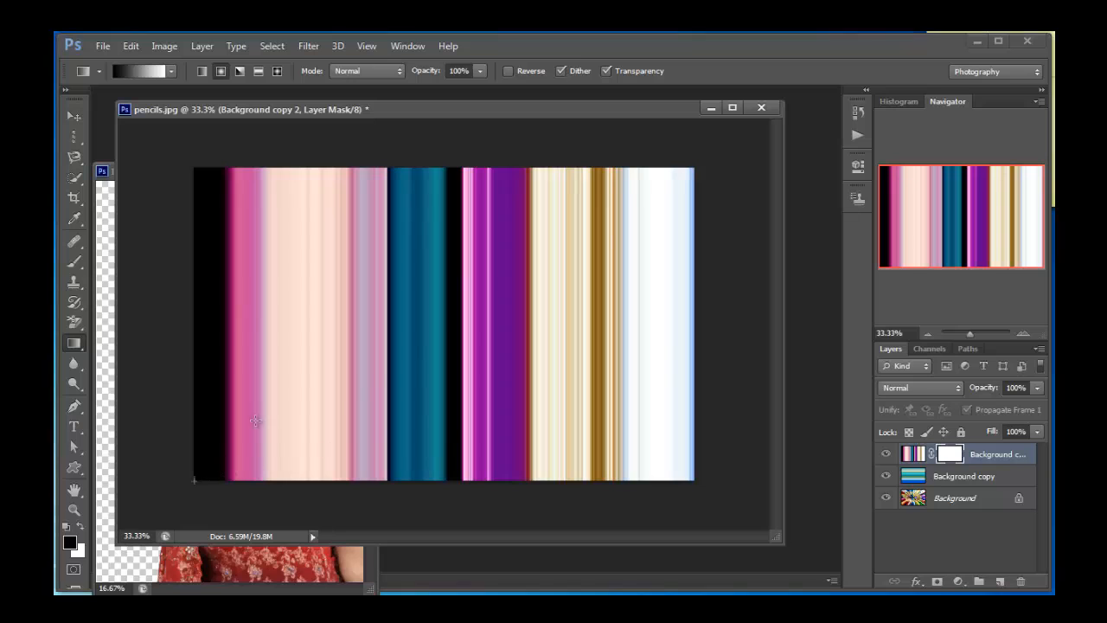
{"action": "left_click_drag", "start_coordinate": [195, 480], "coordinate": [700, 166]}
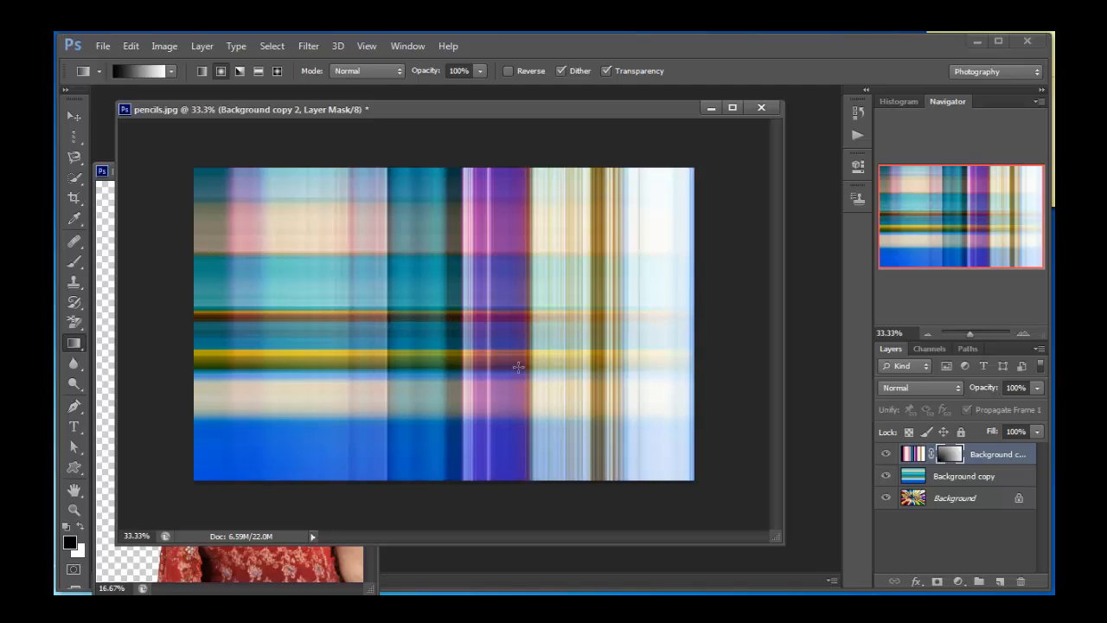
Try blend modes from Overlay through Soft Light and Hard Mix to Difference on the masked Background copy 2 layer.
{"action": "left_click", "coordinate": [959, 390]}
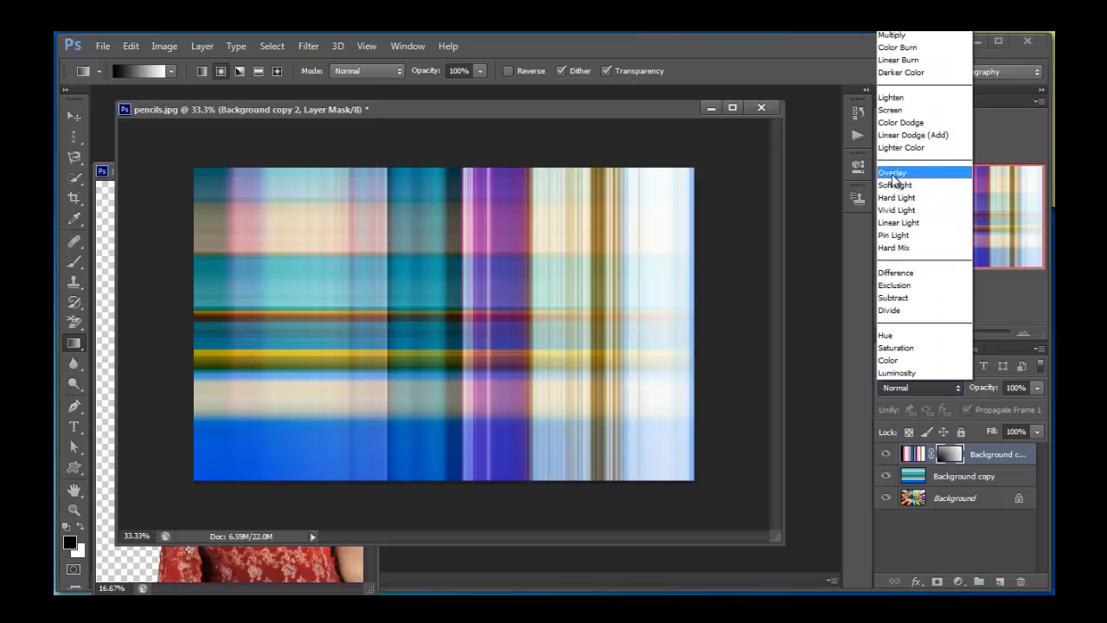
{"action": "left_click", "coordinate": [892, 173]}
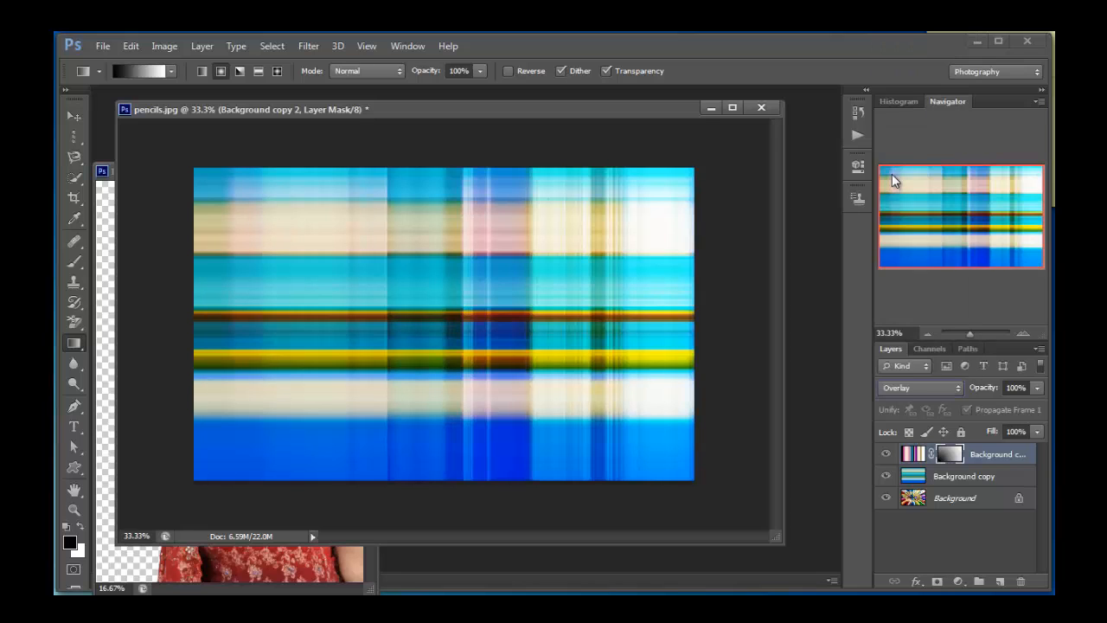
{"action": "key", "text": "Down"}
{"action": "key", "text": "Down"}
{"action": "key", "text": "Down"}
{"action": "key", "text": "Down"}
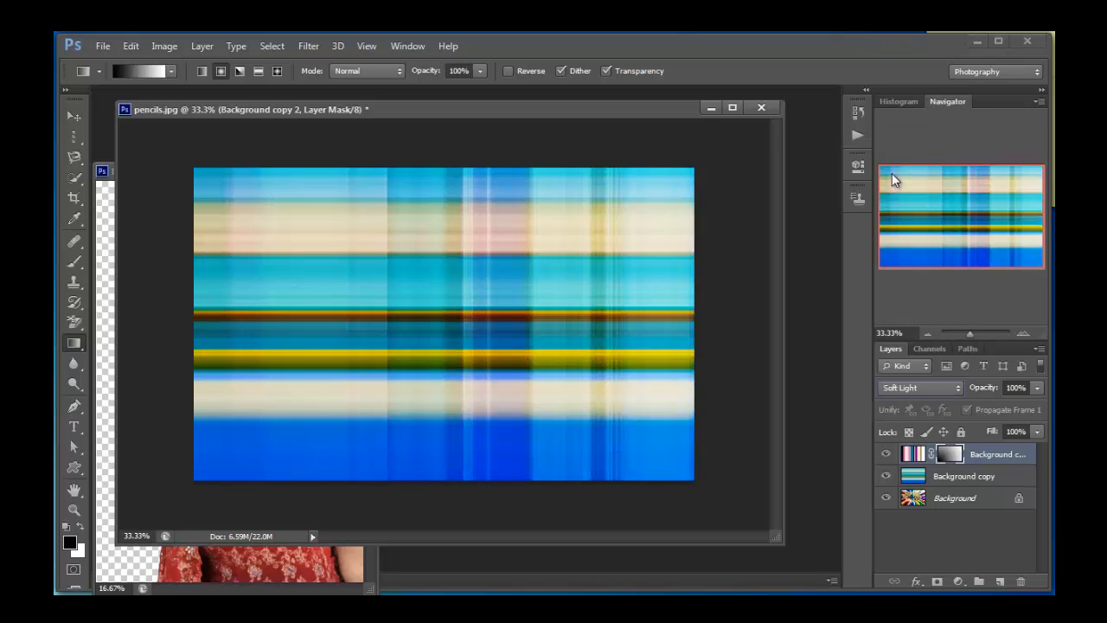
{"action": "key", "text": "Down"}
{"action": "key", "text": "Down"}
{"action": "key", "text": "Down"}
{"action": "key", "text": "Down"}
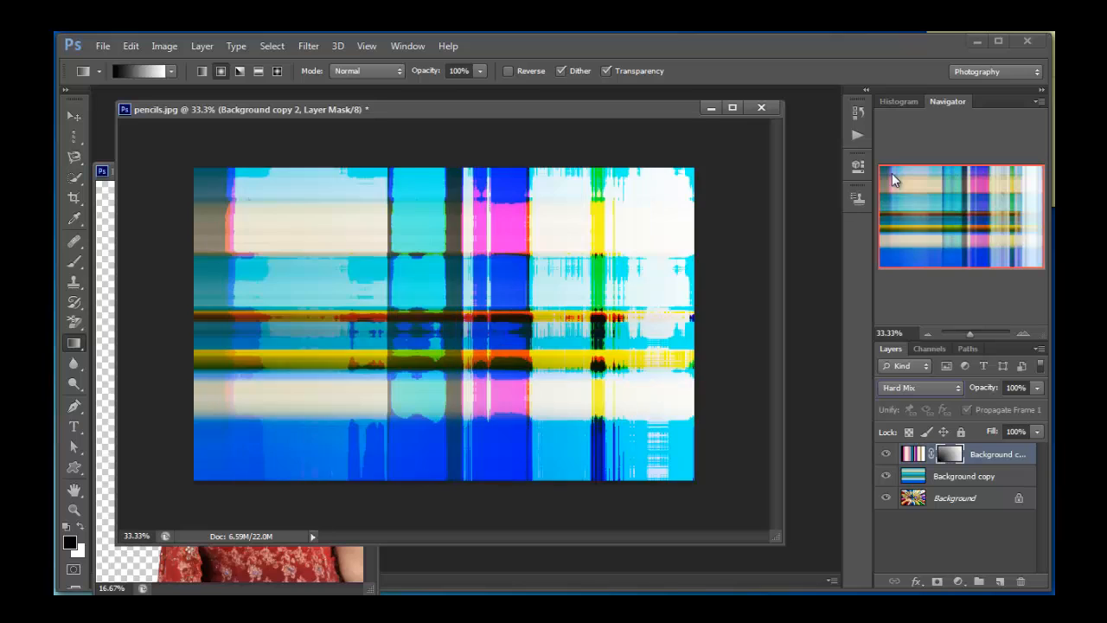
{"action": "key", "text": "Up"}
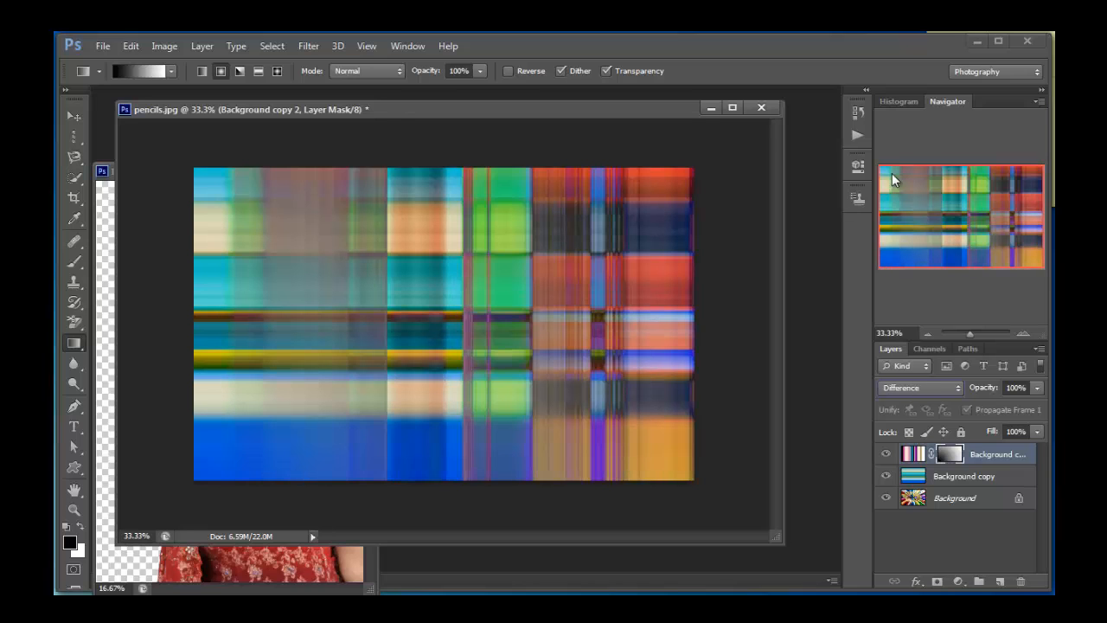
Return the masked layer to Normal blend mode, previewing darkening modes down to Darker Color.
{"action": "left_click", "coordinate": [950, 388]}
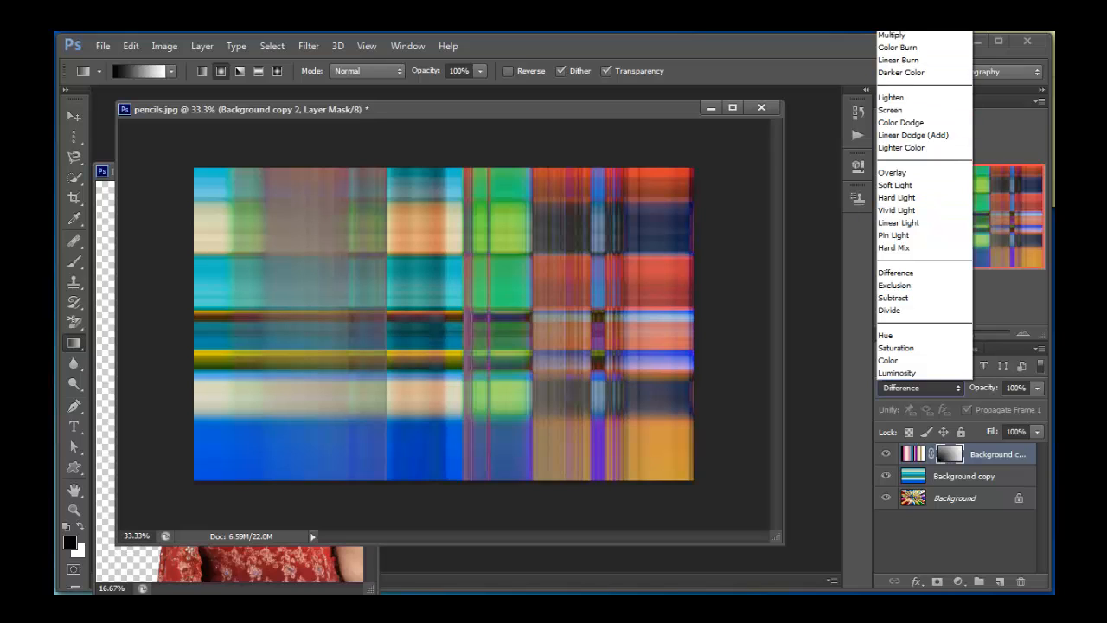
{"action": "left_click", "coordinate": [905, 32]}
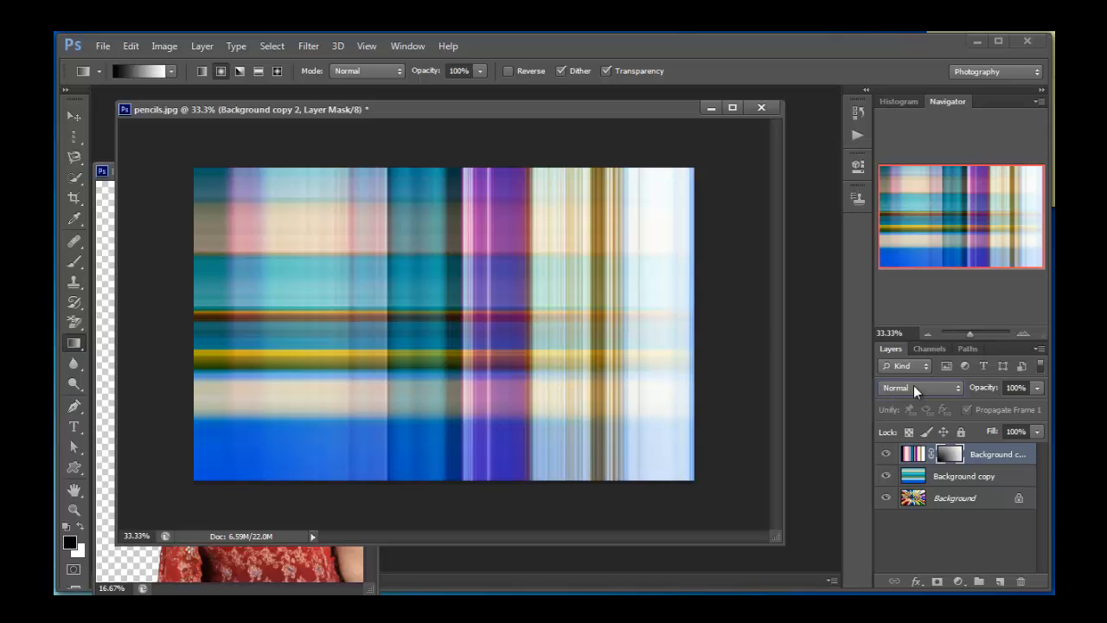
{"action": "scroll", "coordinate": [913, 388], "scroll_direction": "down", "scroll_amount": 6}
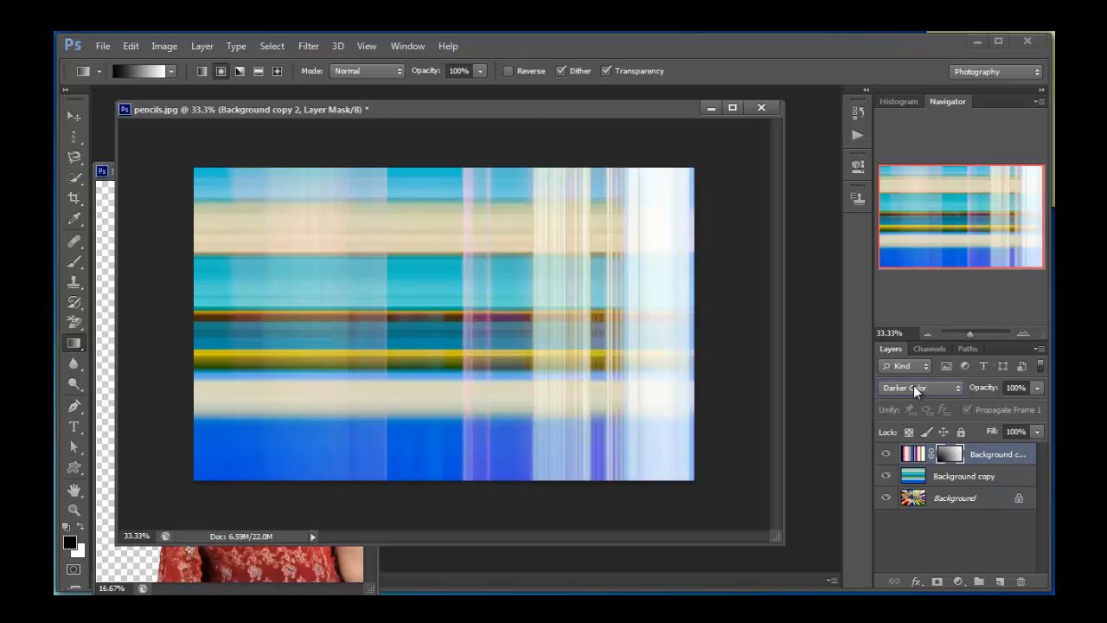
{"action": "scroll", "coordinate": [913, 388], "scroll_direction": "up", "scroll_amount": 6}
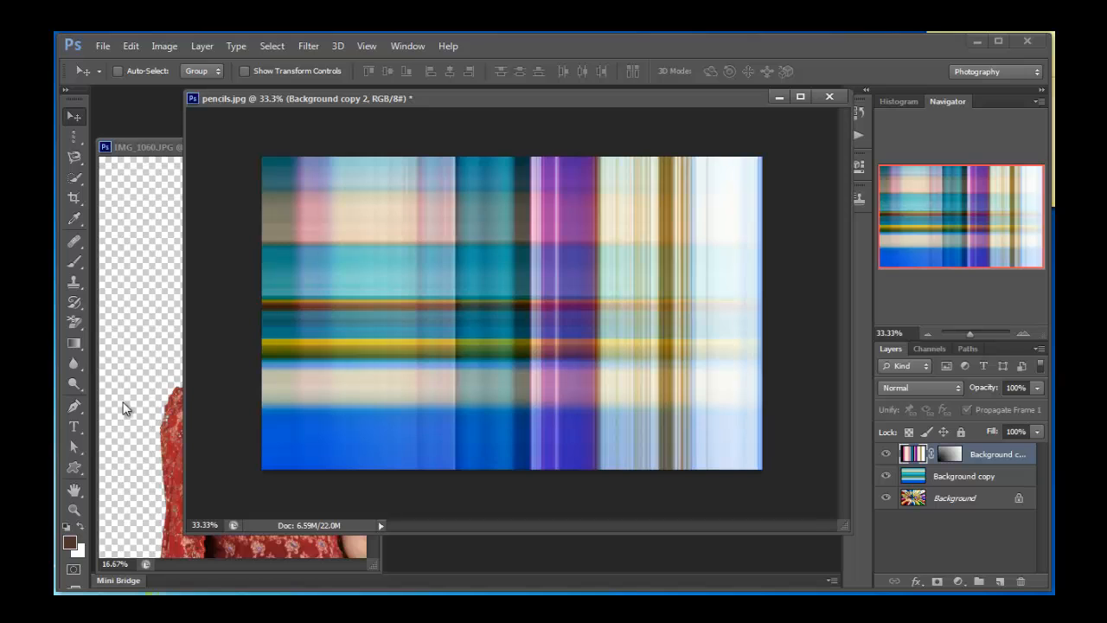
Copy the cut-out bride layer from IMG_1060.JPG onto the striped background in pencils.jpg.
{"action": "left_click", "coordinate": [169, 425]}
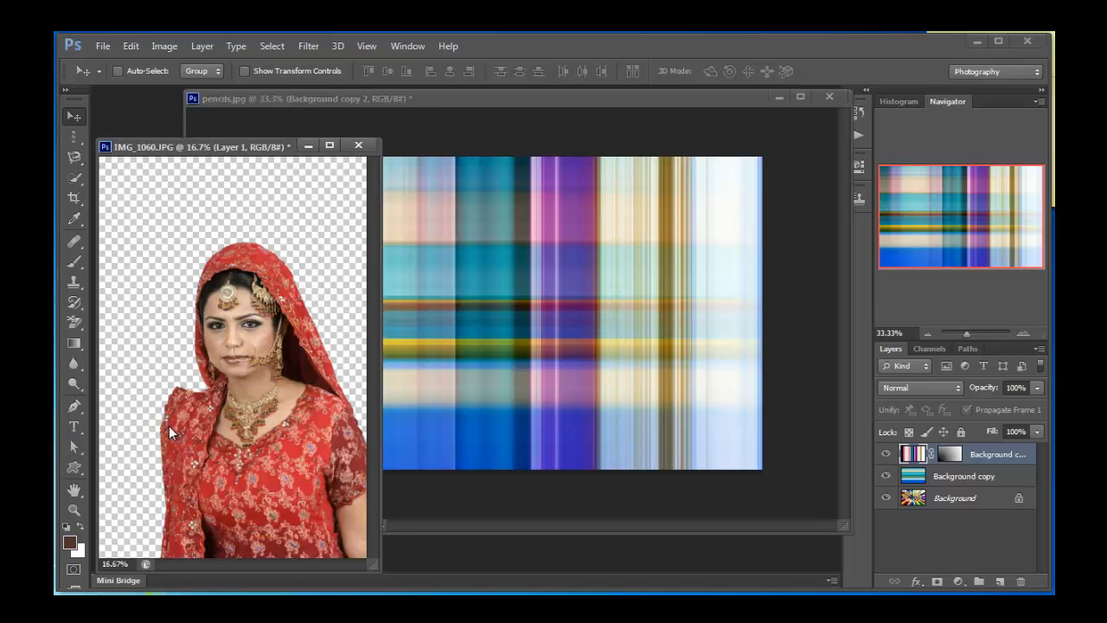
{"action": "mouse_move", "coordinate": [240, 357]}
{"action": "left_mouse_down"}
{"action": "mouse_move", "coordinate": [251, 317]}
{"action": "mouse_move", "coordinate": [514, 247]}
{"action": "mouse_move", "coordinate": [585, 254]}
{"action": "mouse_move", "coordinate": [509, 275]}
{"action": "left_mouse_up"}
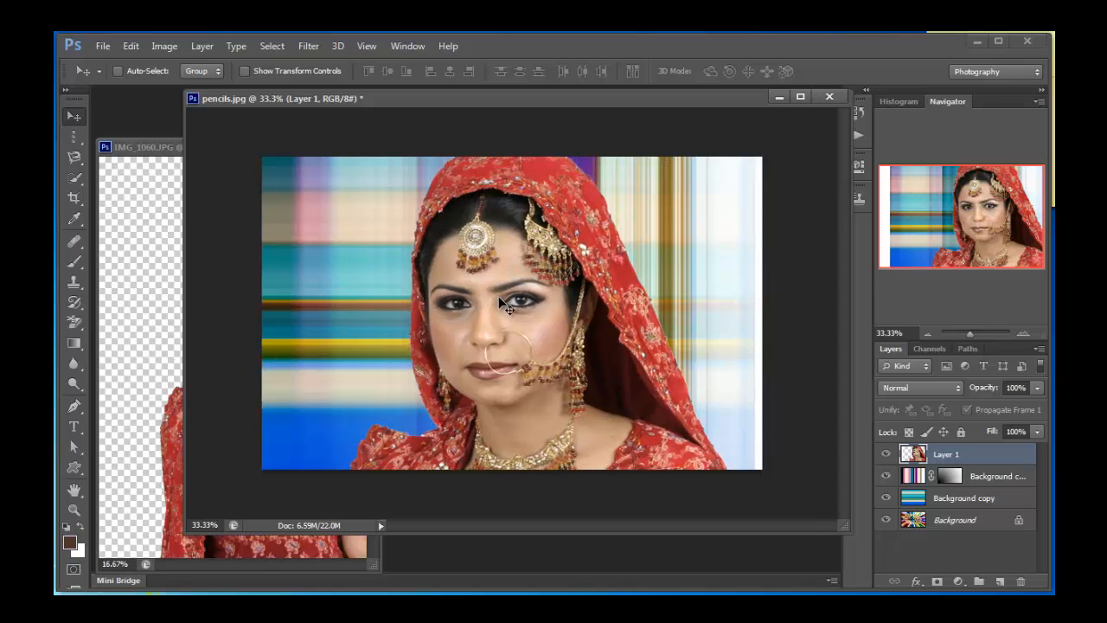
Scale the bride portrait on Layer 1 down proportionally to about 88% around its centre with Free Transform.
{"action": "key", "text": "ctrl+t"}
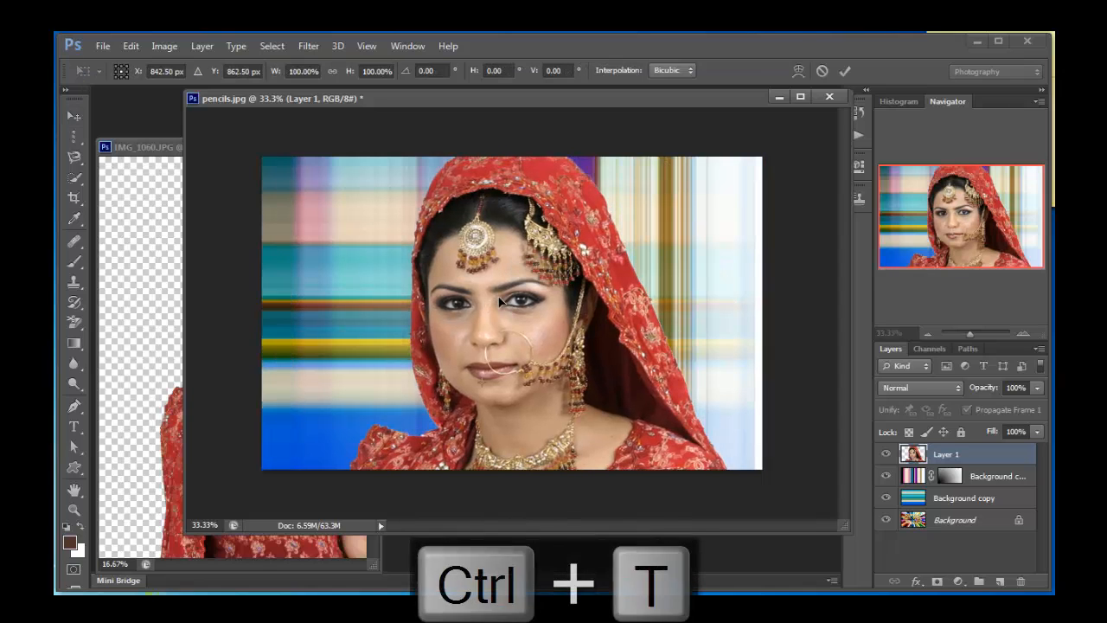
{"action": "left_click", "coordinate": [927, 333]}
{"action": "left_click", "coordinate": [927, 333]}
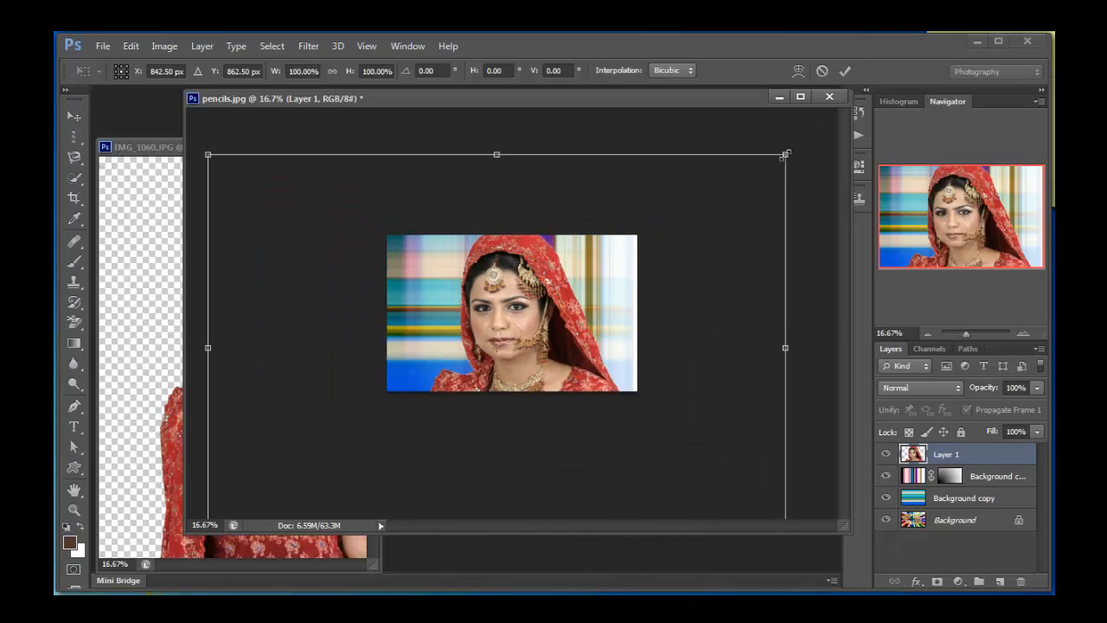
{"action": "left_click_drag", "start_coordinate": [785, 155], "coordinate": [744, 180]}
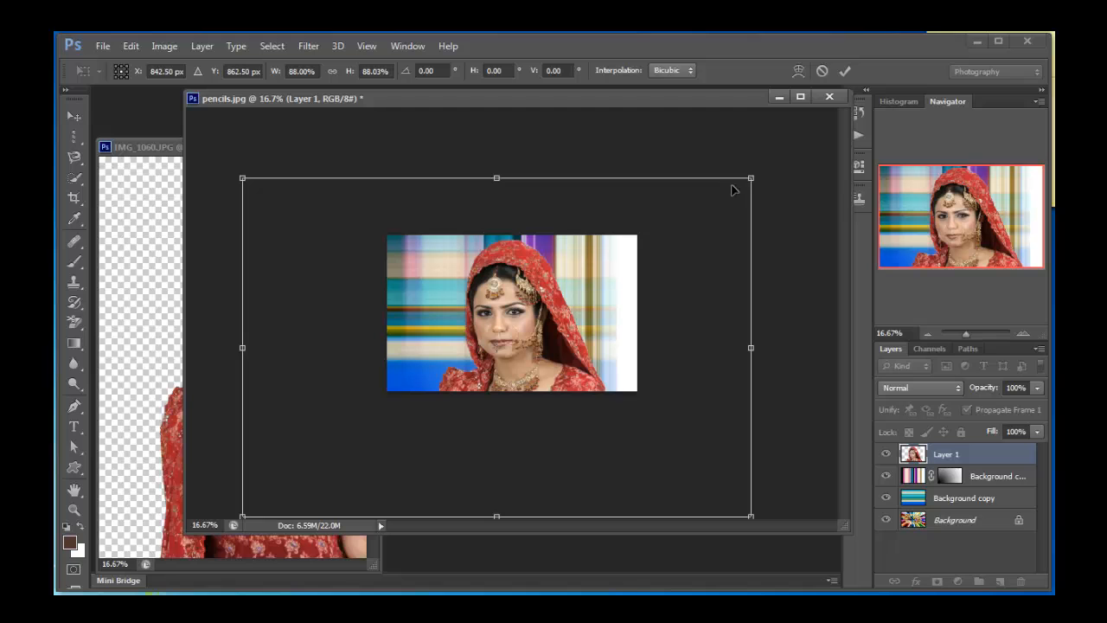
{"action": "key", "text": "Return"}
Merge the masked Background copy 2 layer with the Background copy layer beneath it.
{"action": "left_click", "coordinate": [1024, 331]}
{"action": "left_click", "coordinate": [1024, 332]}
{"action": "left_click", "coordinate": [1024, 332]}
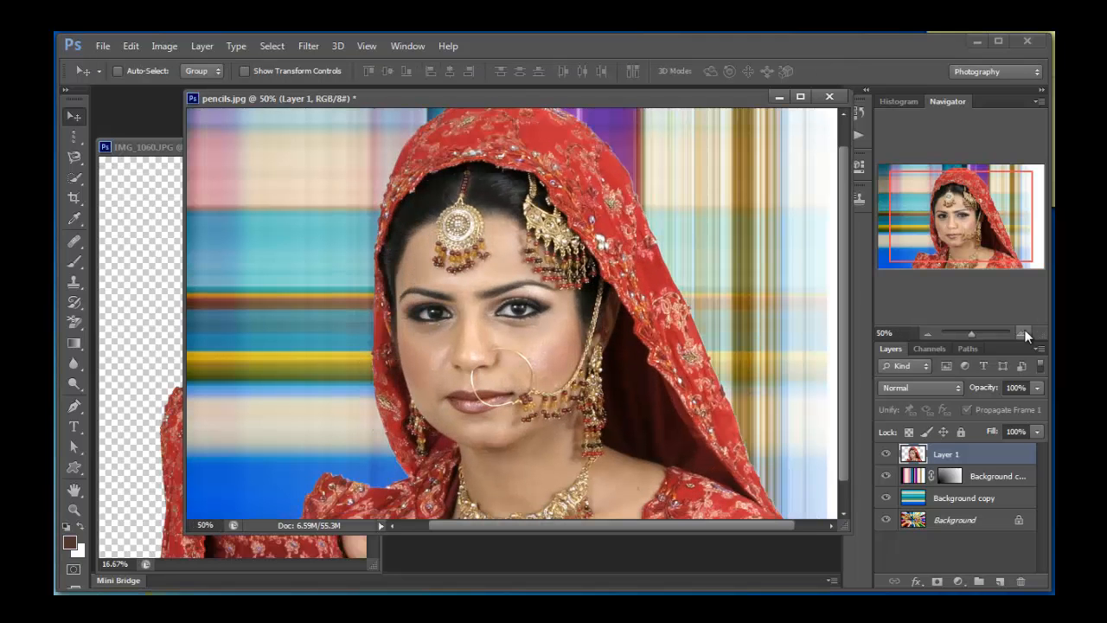
{"action": "left_click", "coordinate": [887, 476]}
{"action": "left_click", "coordinate": [888, 476]}
{"action": "left_click", "coordinate": [979, 472]}
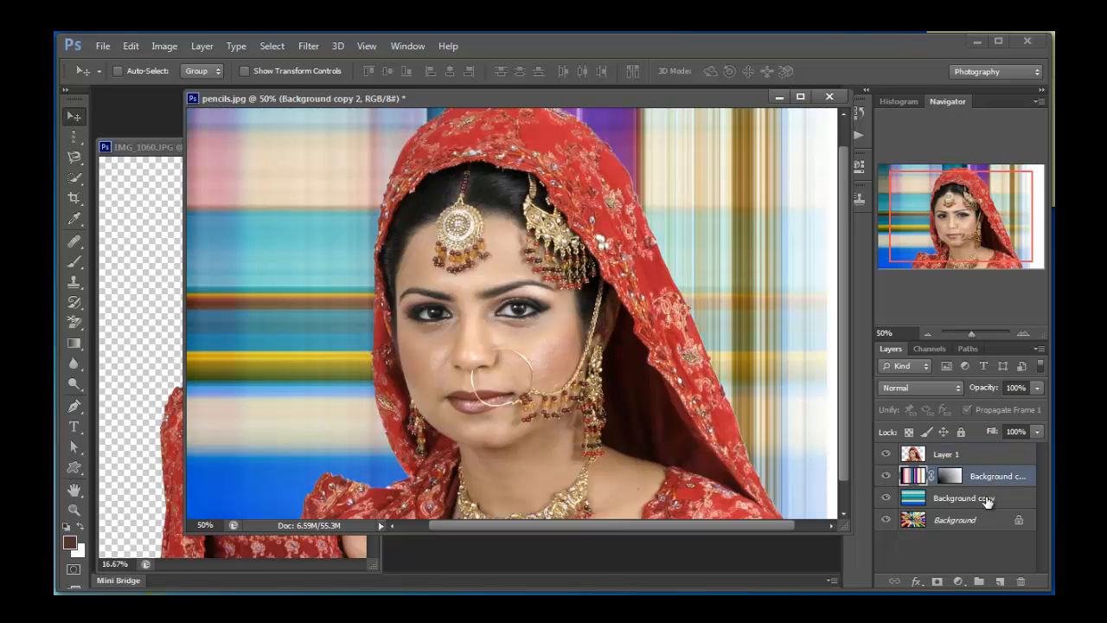
{"action": "left_click", "coordinate": [987, 500], "text": "shift"}
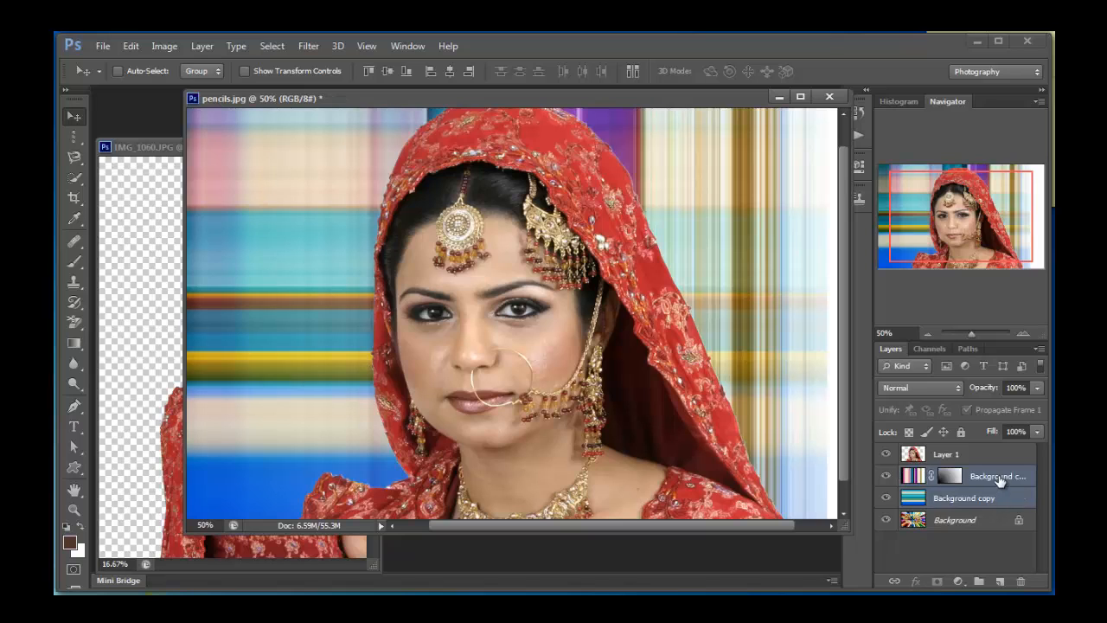
{"action": "right_click", "coordinate": [999, 477]}
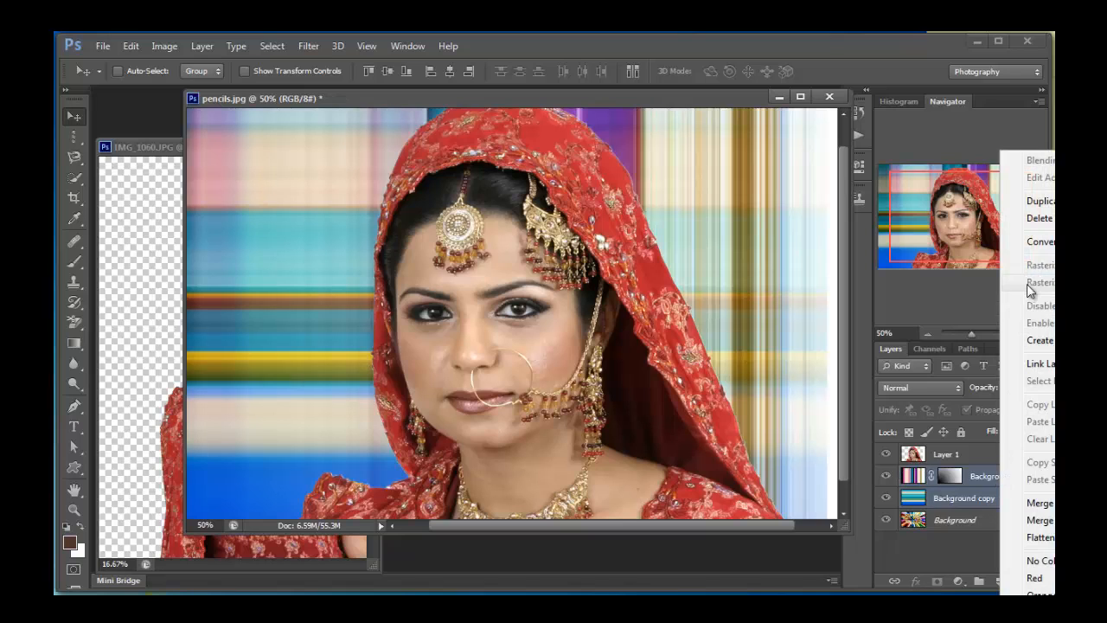
{"action": "left_click", "coordinate": [1042, 504]}
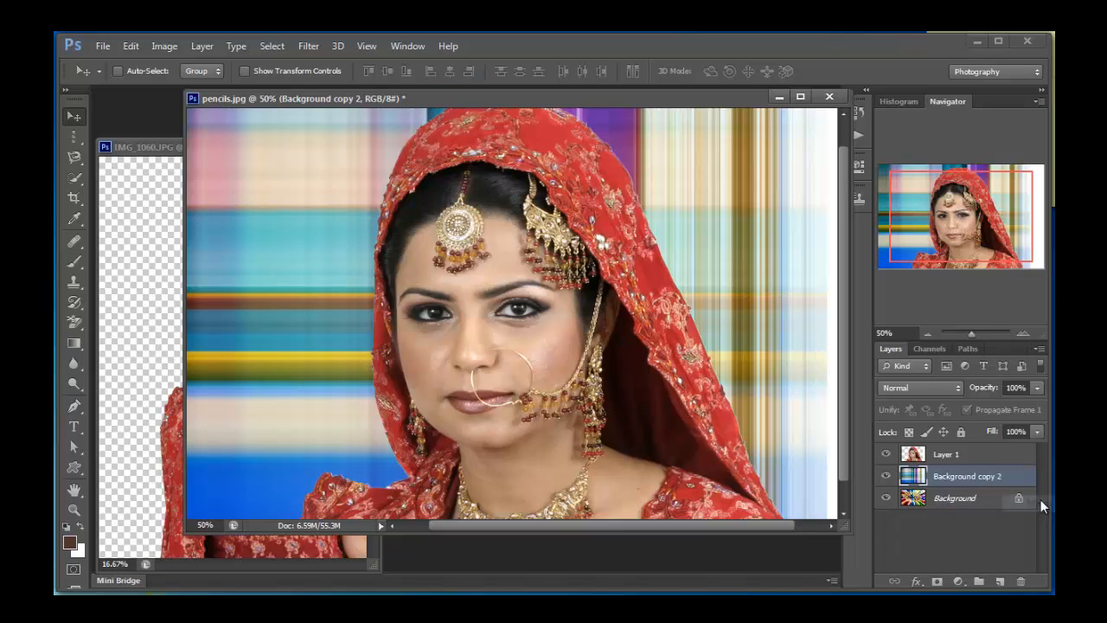
Apply a Gaussian Blur with a 34.6-pixel radius to the merged striped background layer, Background copy 2.
{"action": "left_click", "coordinate": [312, 48]}
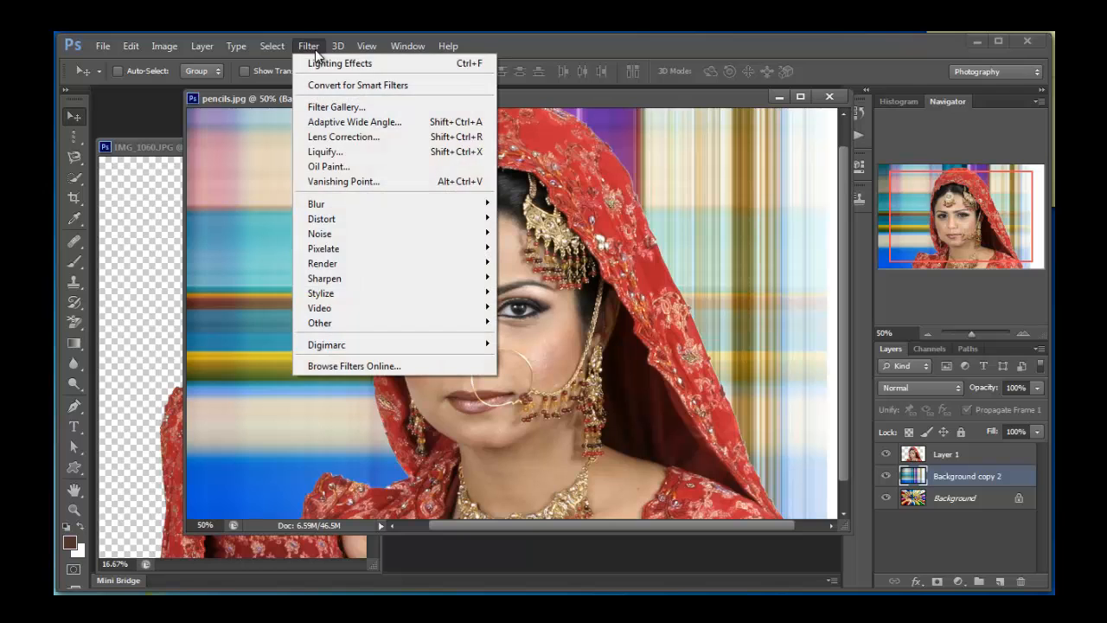
{"action": "mouse_move", "coordinate": [337, 205]}
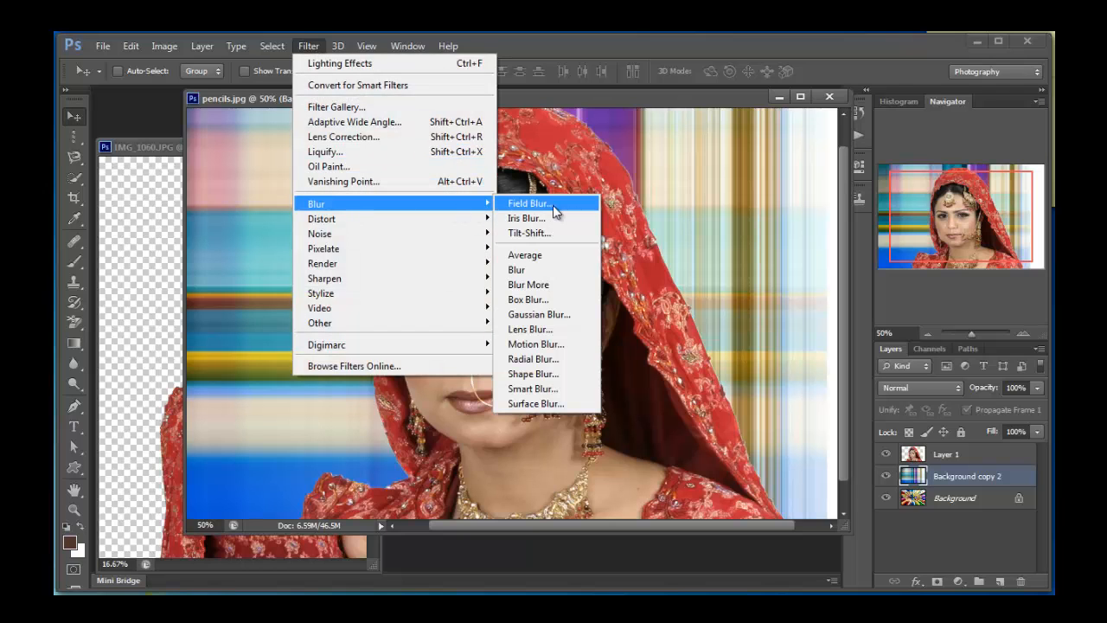
{"action": "left_click", "coordinate": [555, 313]}
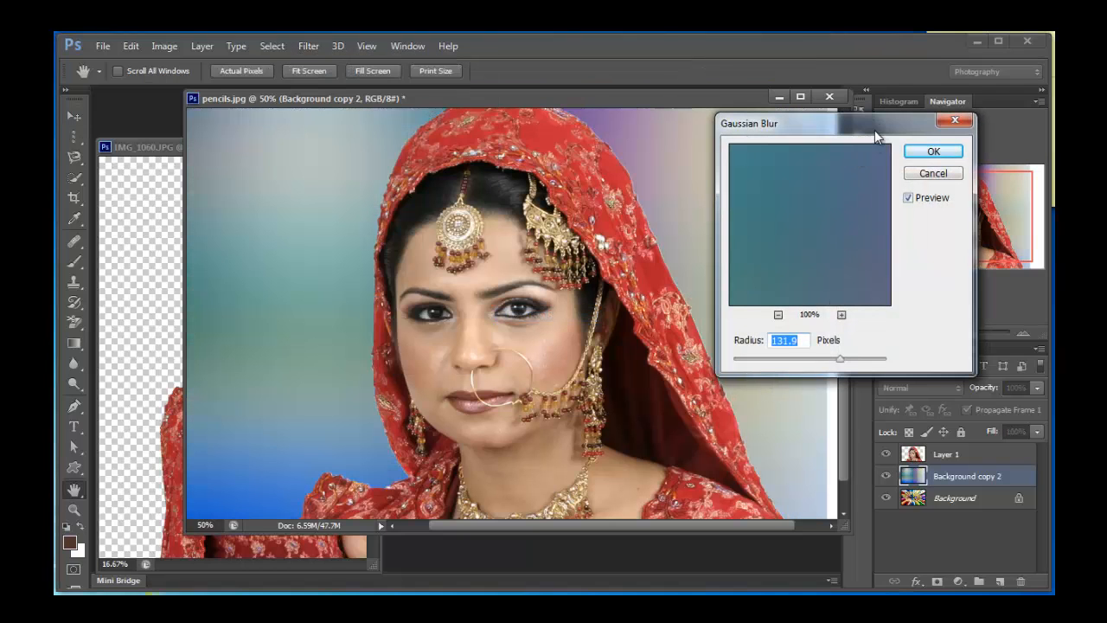
{"action": "left_click_drag", "start_coordinate": [874, 128], "coordinate": [1021, 192]}
{"action": "left_click_drag", "start_coordinate": [962, 416], "coordinate": [932, 430]}
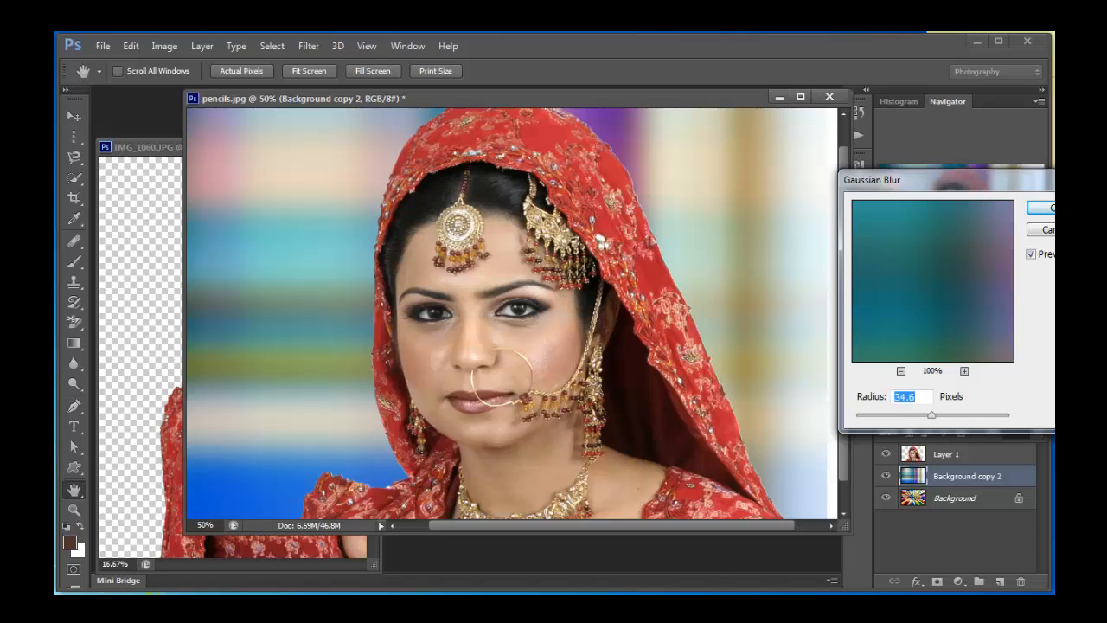
{"action": "left_click_drag", "start_coordinate": [899, 180], "coordinate": [605, 171]}
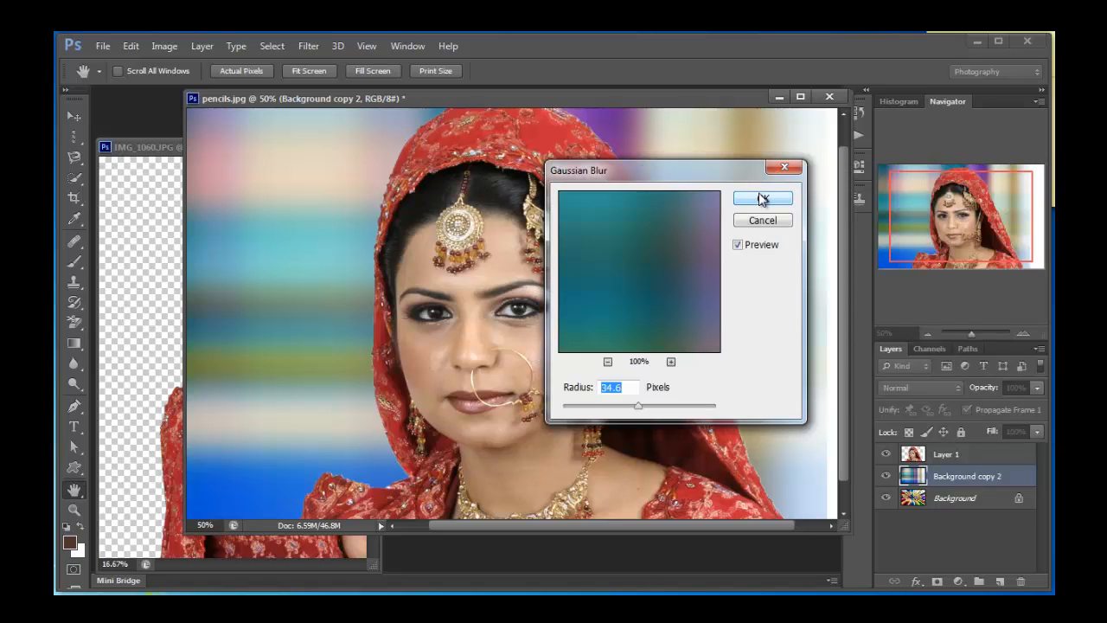
{"action": "left_click", "coordinate": [761, 199]}
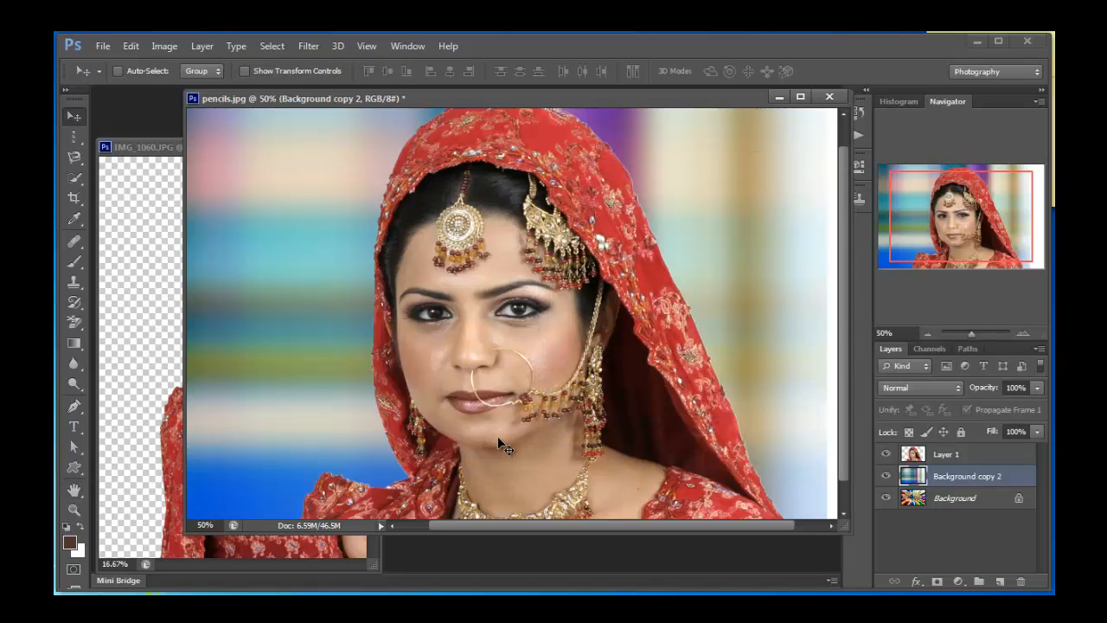